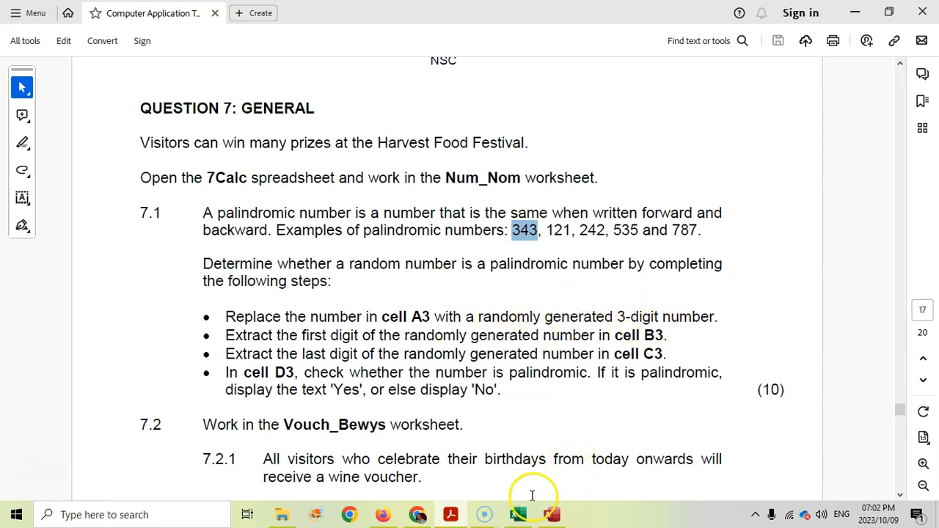
- Switch to the 7Calc workbook in Excel and replace the number in cell A3 of Num_Nom with =RANDBETWEEN(100,999)
left_click(518, 515)
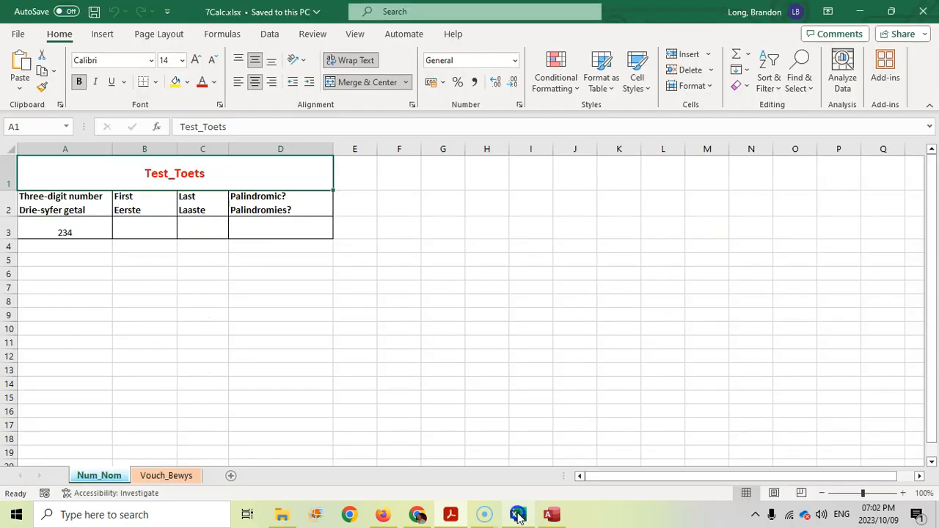
left_click(76, 229)
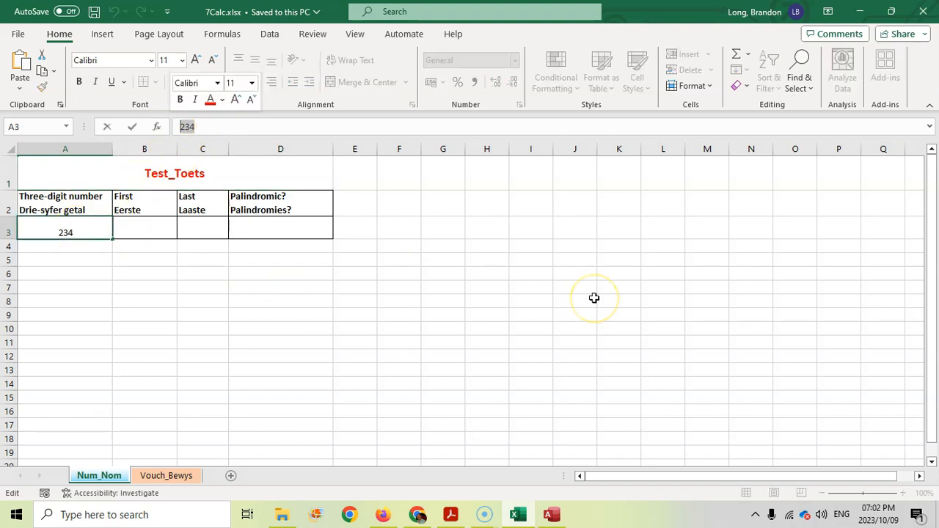
type("=rand")
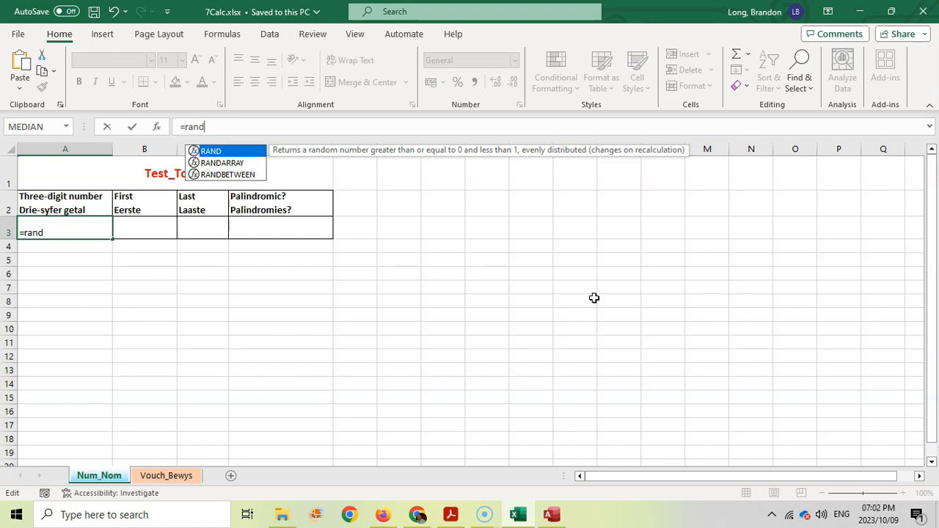
key("Down")
key("Down")
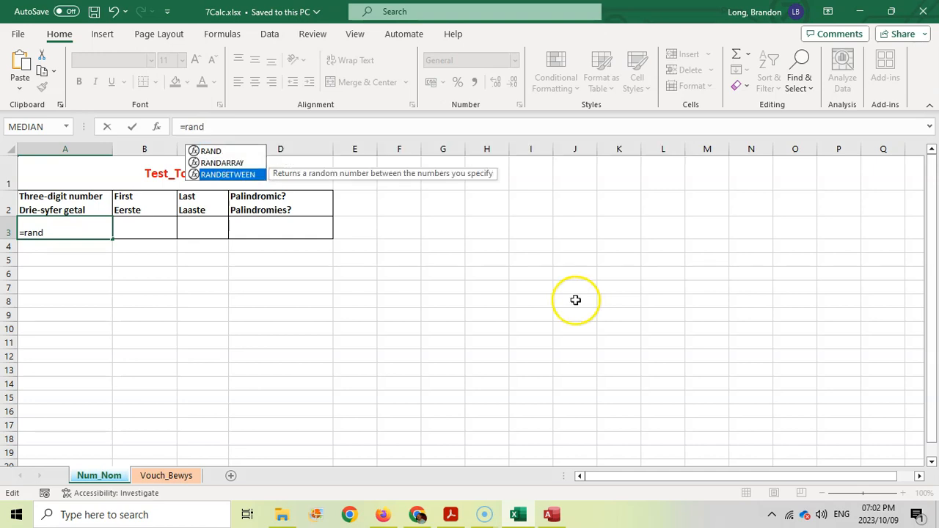
double_click(240, 177)
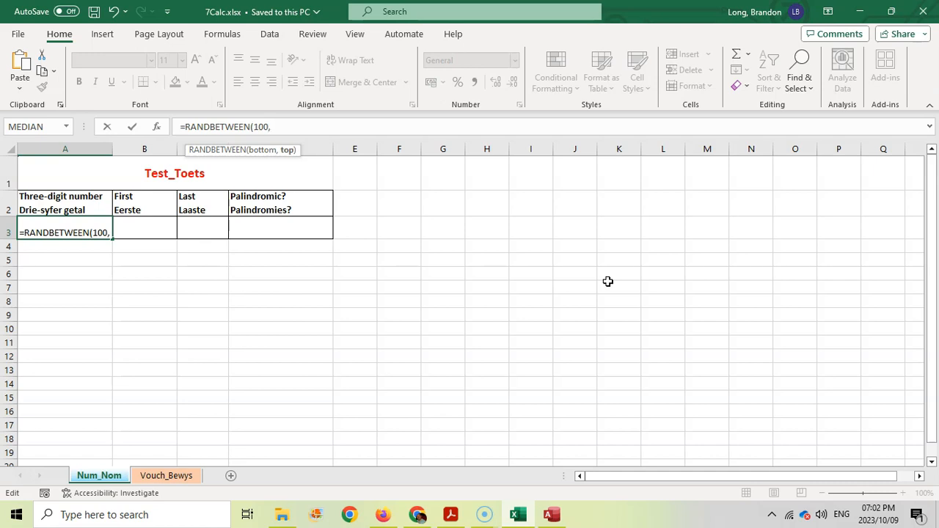
type("999")
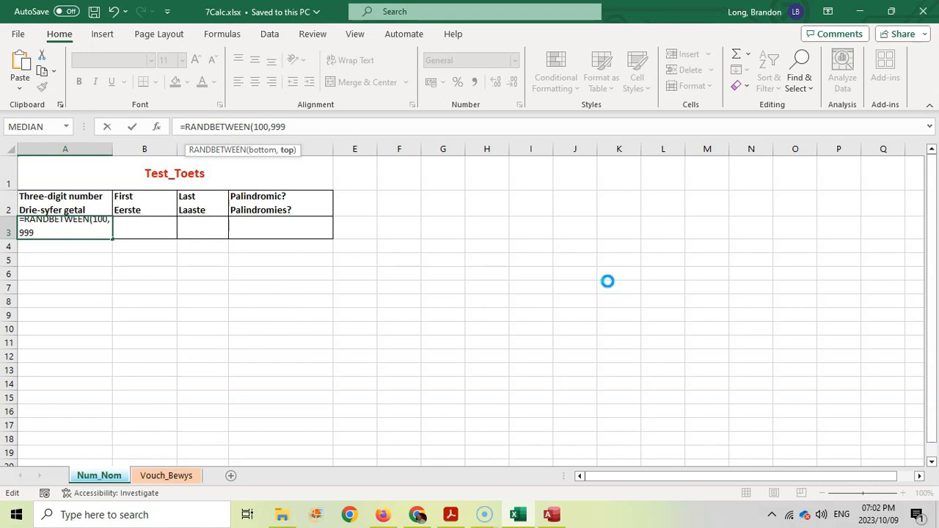
type(")")
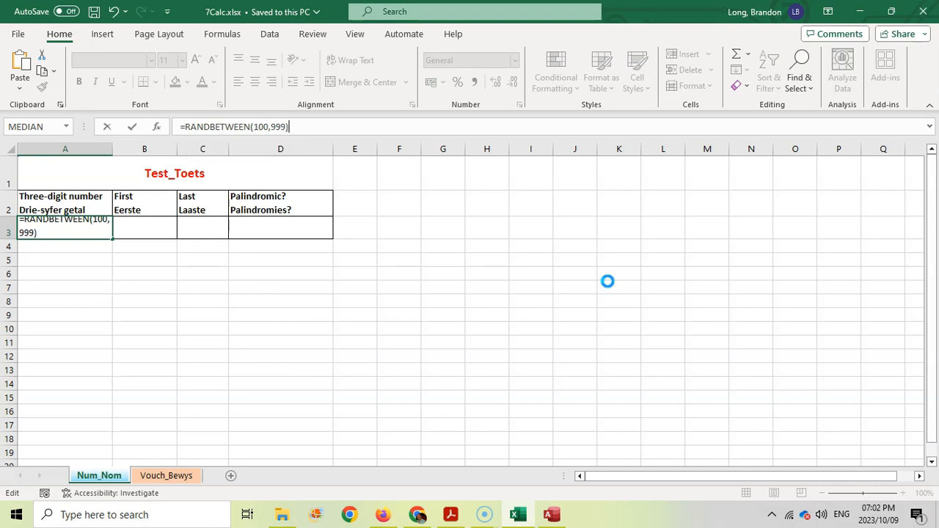
key("Return")
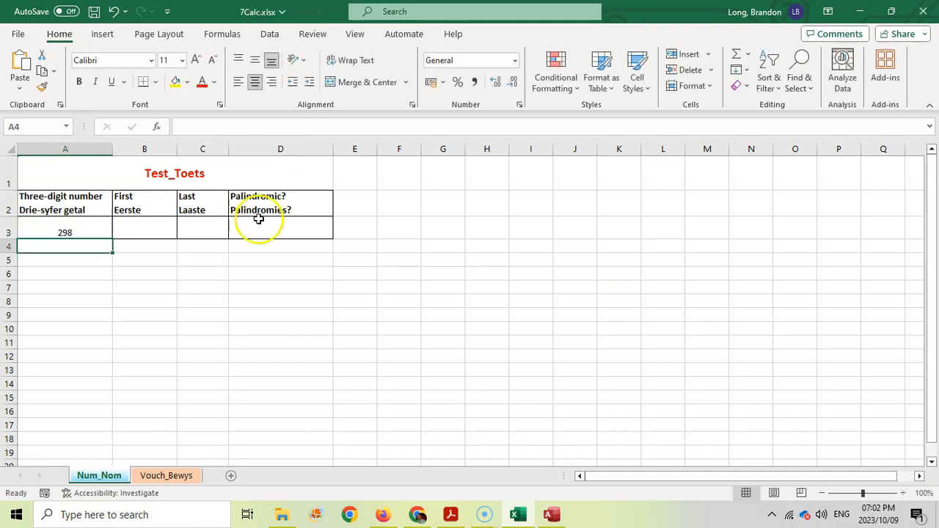
left_click(92, 228)
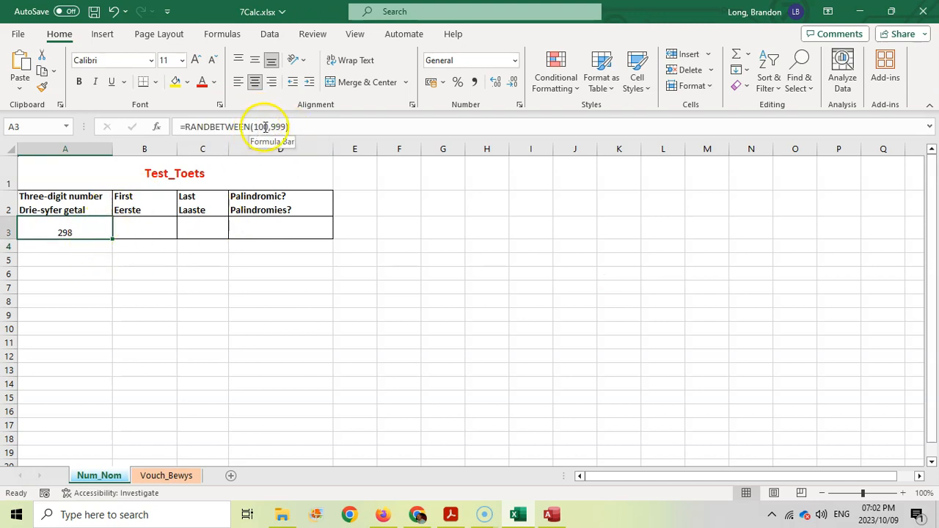
left_click(97, 259)
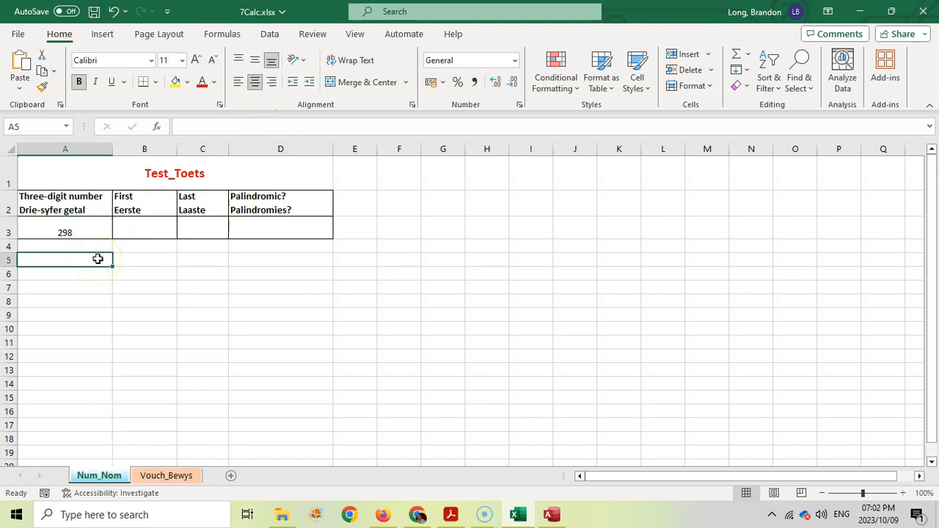
type("=RANDBETWEEN(")
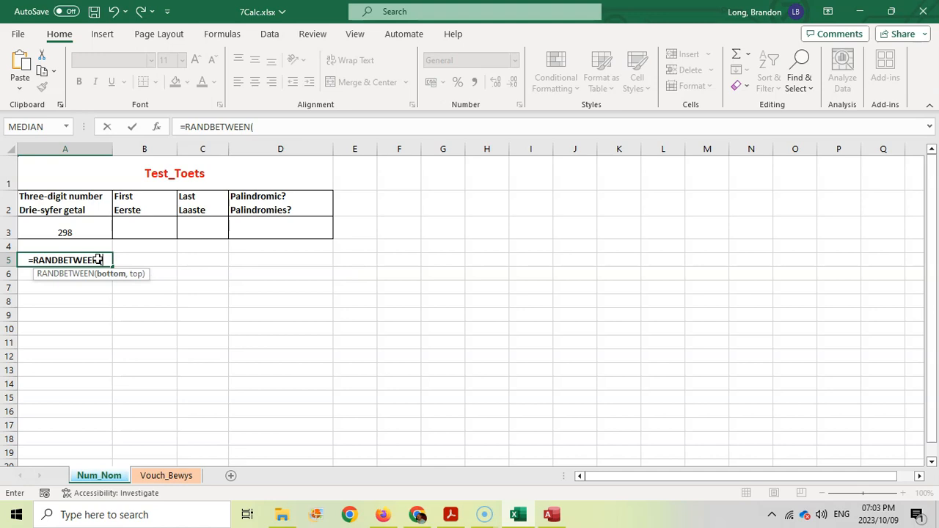
type("0,9")
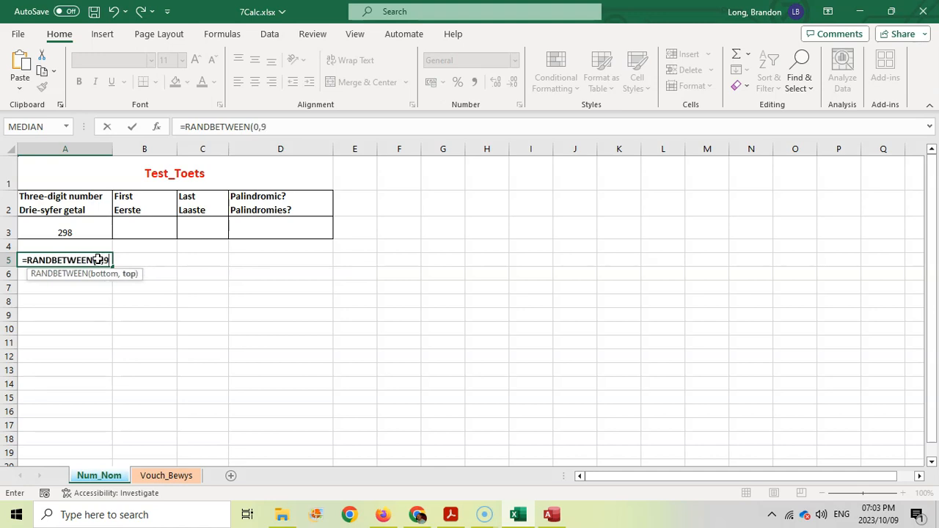
key("BackSpace")
key("BackSpace")
key("BackSpace")
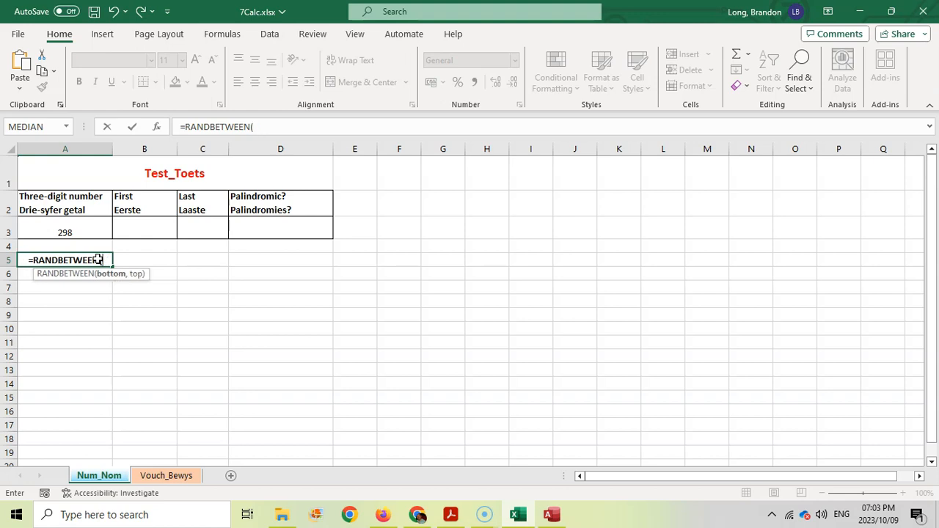
type("1,9")
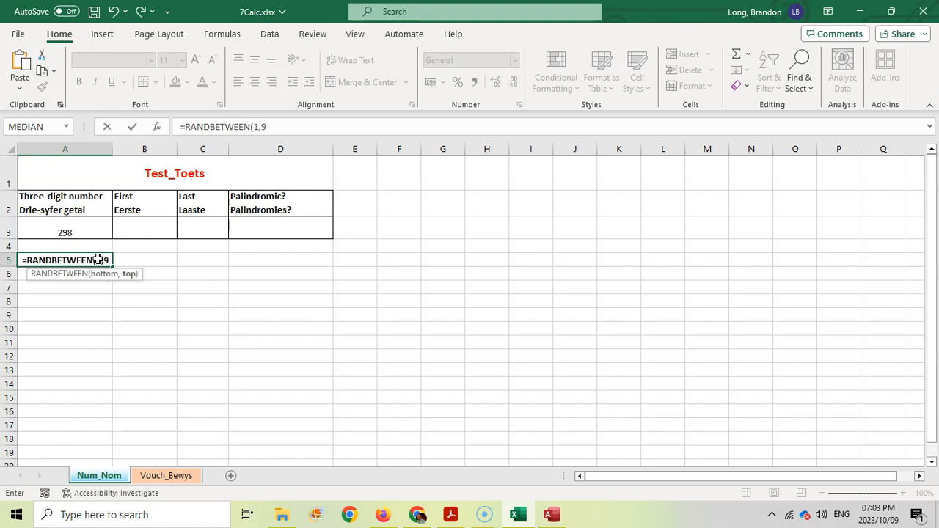
type(")")
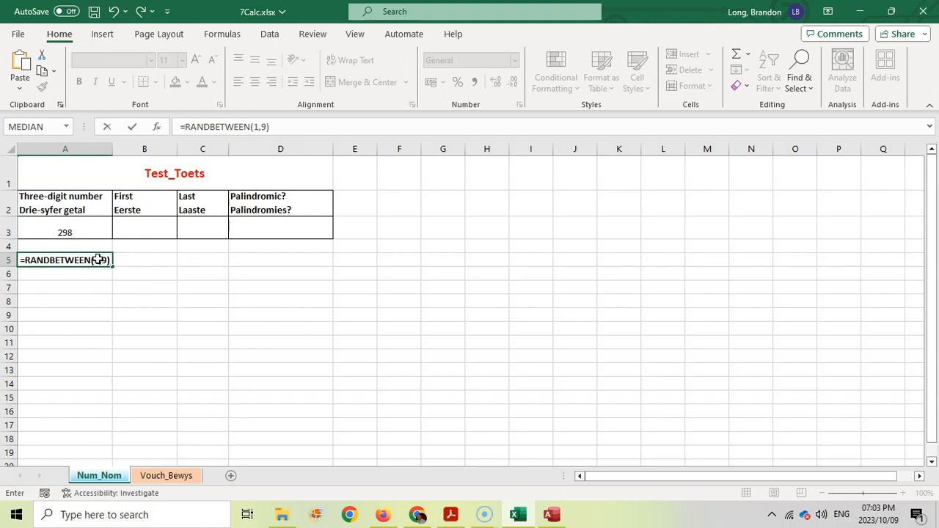
type("&RANDBE")
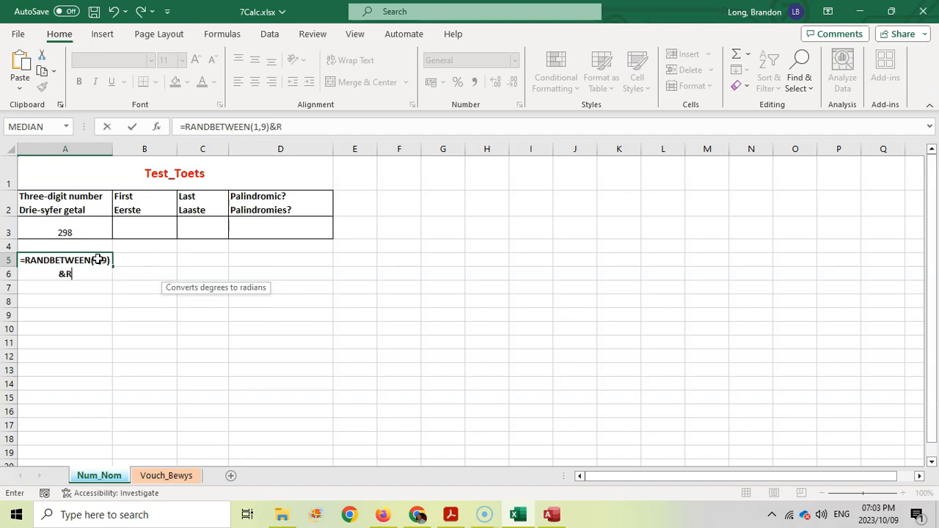
key("Tab")
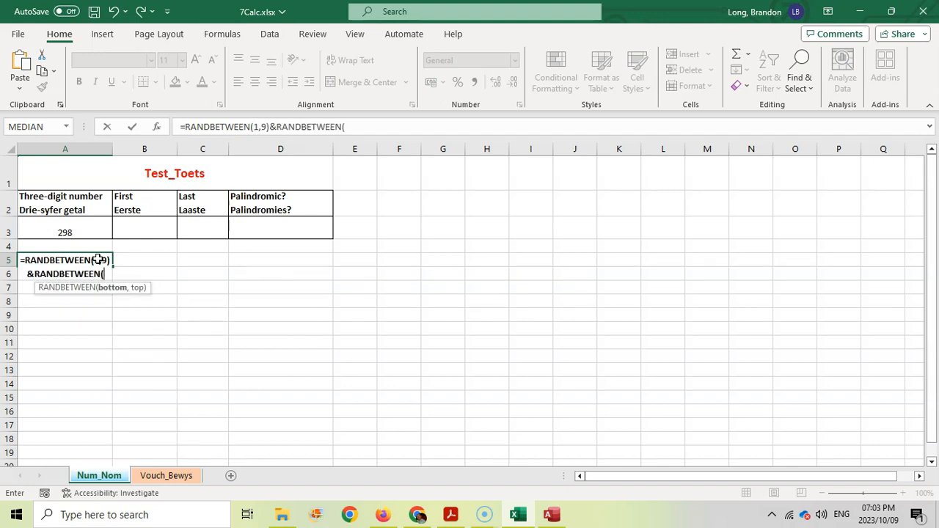
type("0,9")
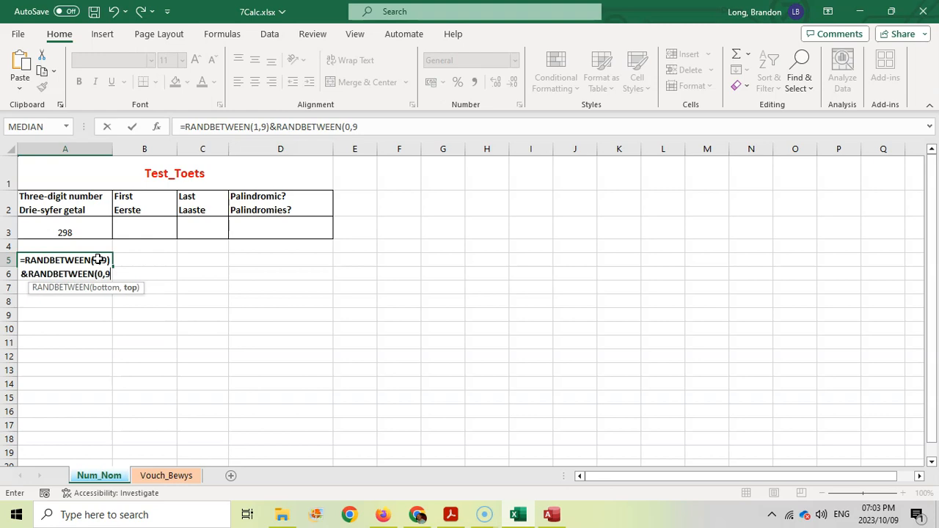
key("Escape")
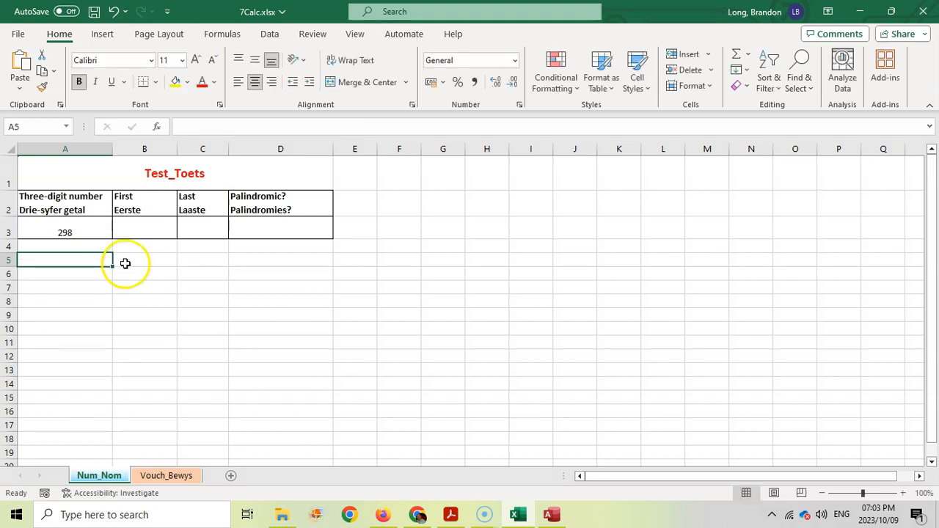
- Check the question in the exam PDF, and extract the random number's first digit in cell B3 with =LEFT(A3,1)
left_click(93, 227)
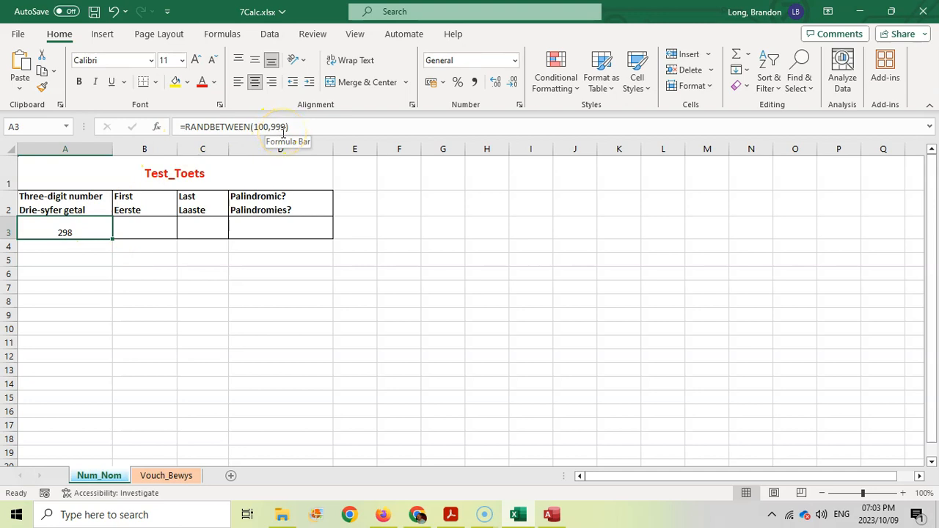
left_click(450, 512)
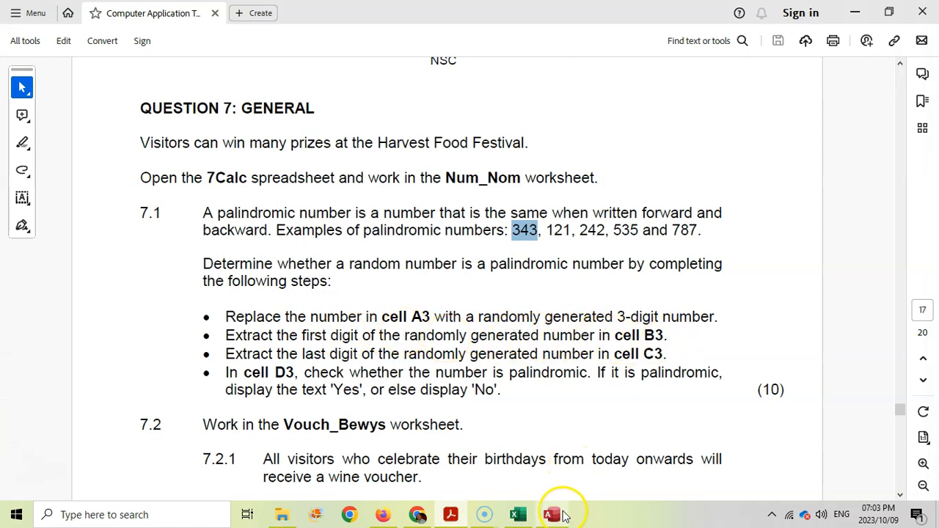
left_click(518, 514)
left_click(138, 225)
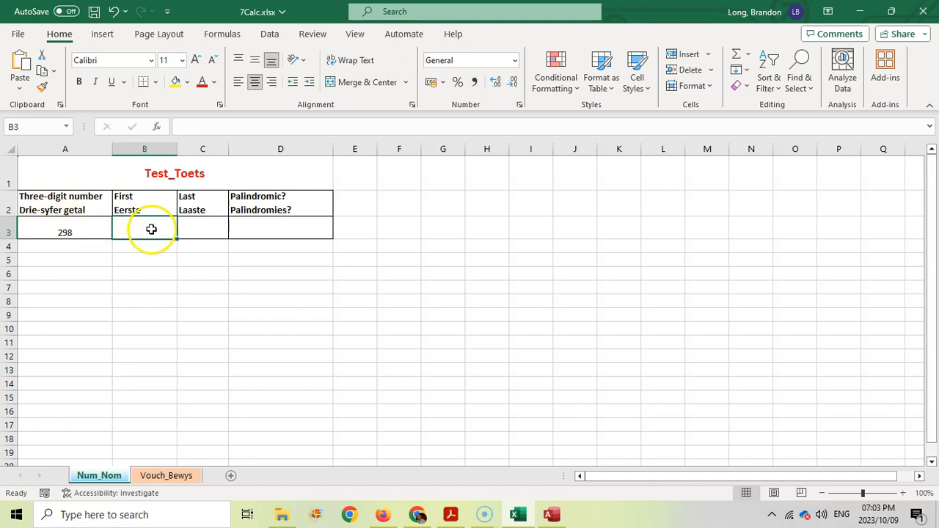
type("=LEFT(")
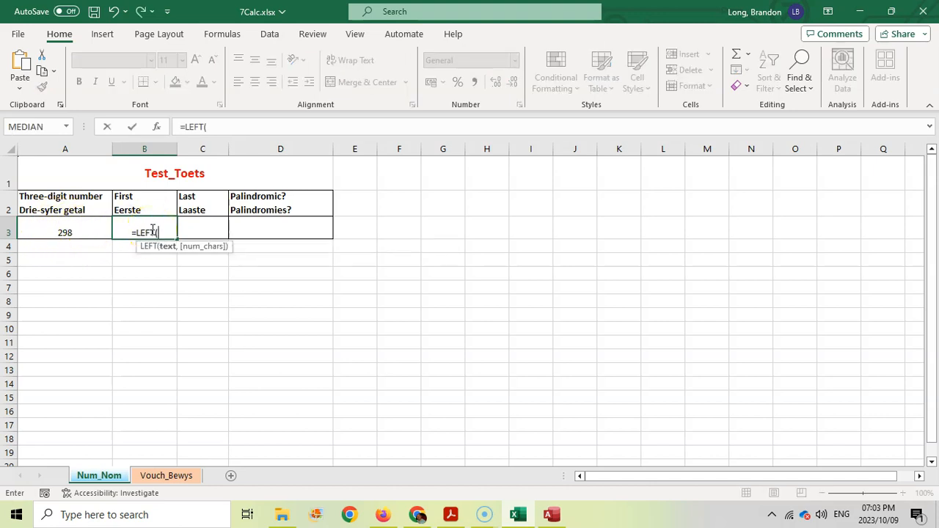
left_click(77, 227)
type(",1")
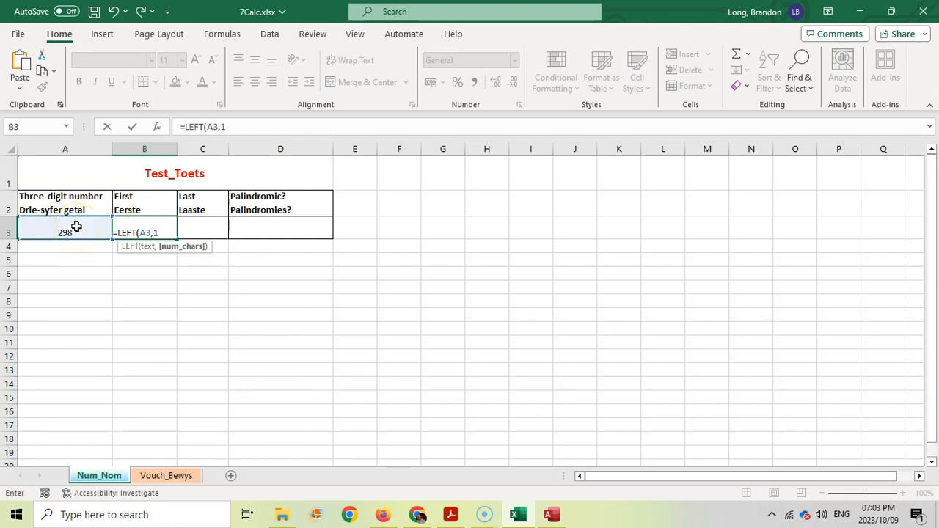
type(")")
key("Return")
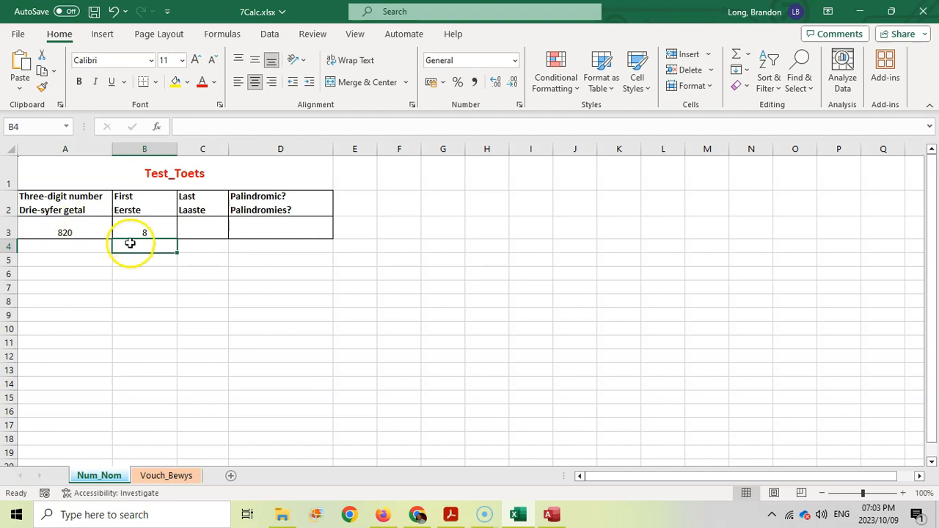
left_click(145, 230)
left_click(58, 231)
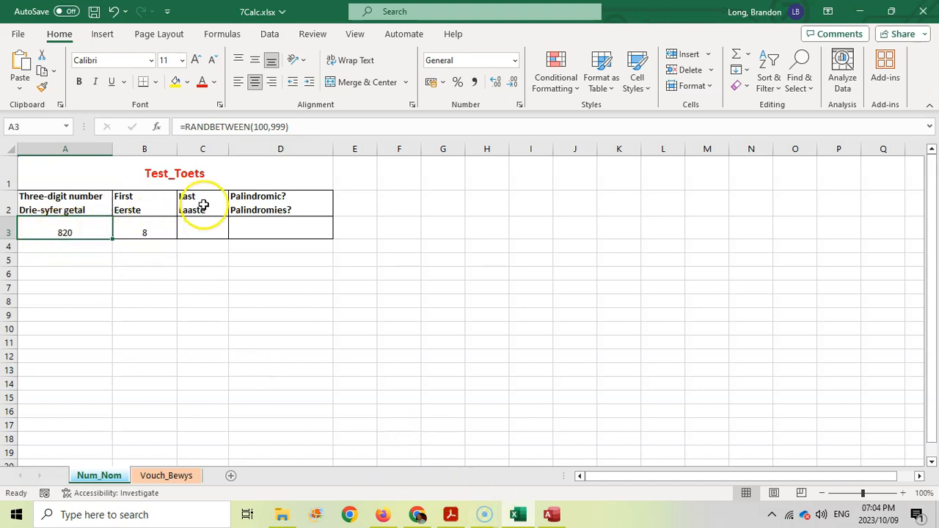
- Recheck the question in the exam PDF, and extract the random number's last digit in cell C3 with =RIGHT(A3,1)
left_click(450, 515)
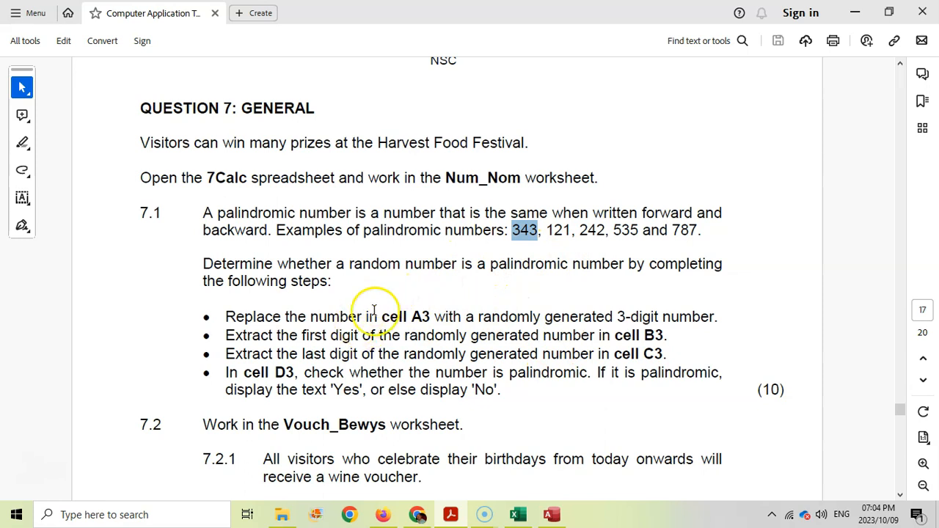
left_click(517, 514)
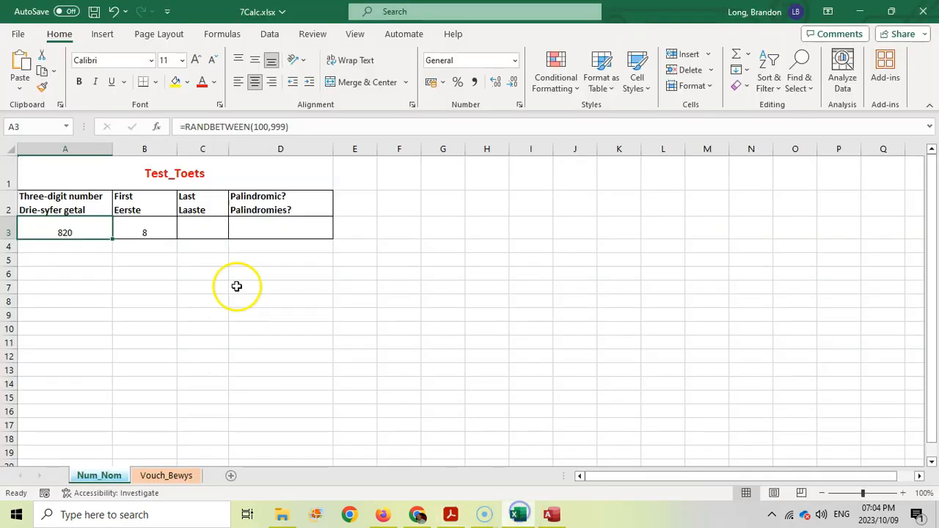
left_click(194, 226)
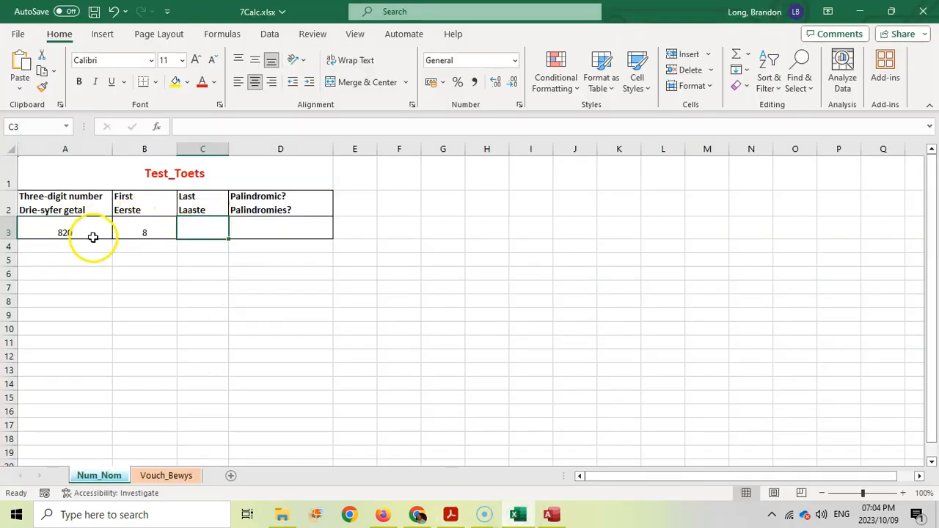
type("=")
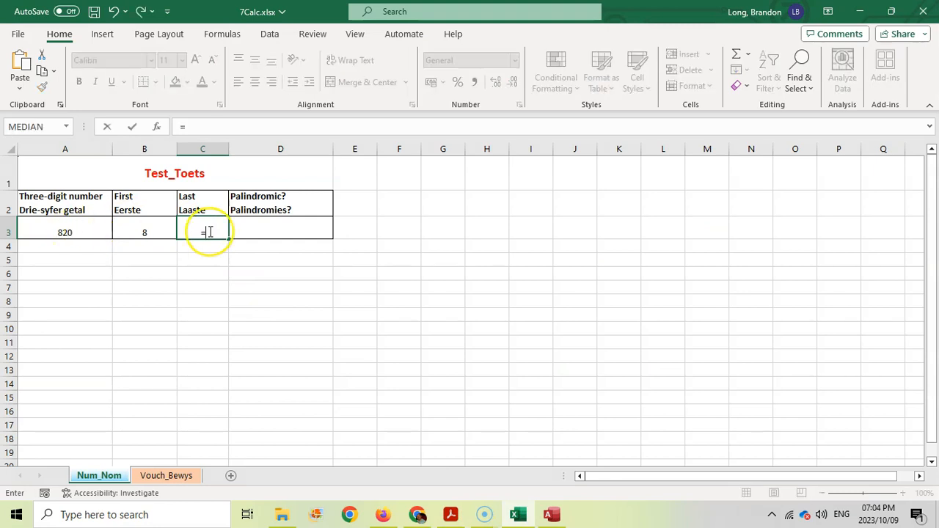
type("RIGHT(")
left_click(86, 232)
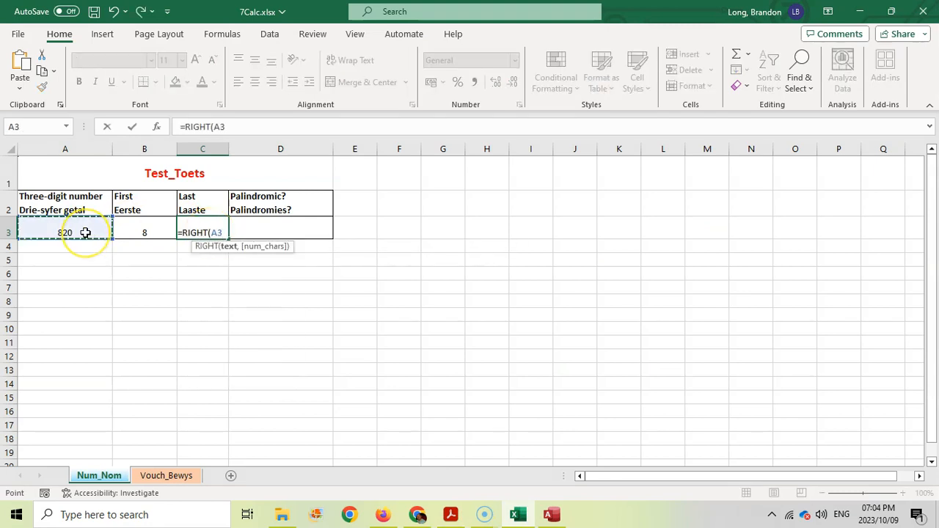
type(",1)")
key("Return")
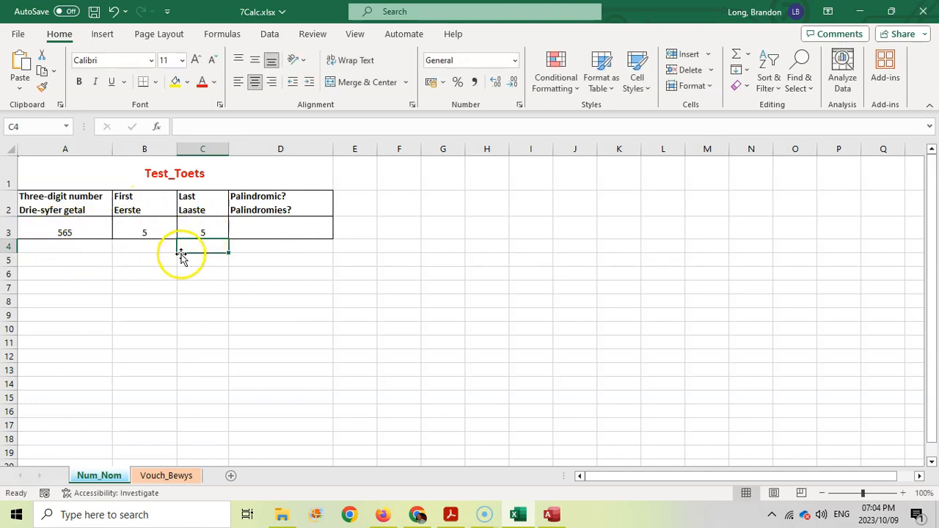
- Enter placeholder text in cell D6 to recalculate the random number, and leave the cell empty again
left_click(293, 274)
type("jk")
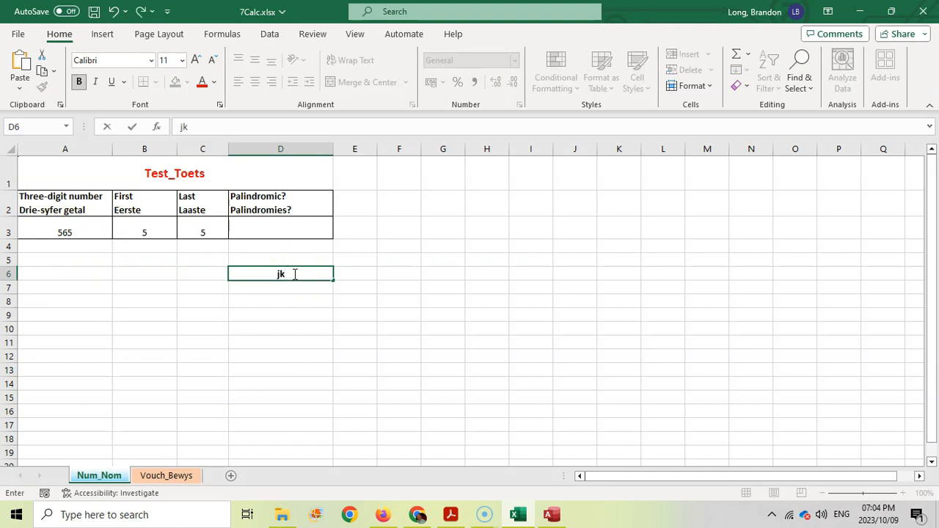
key("ctrl+Return")
type("jkhk")
key("ctrl+Return")
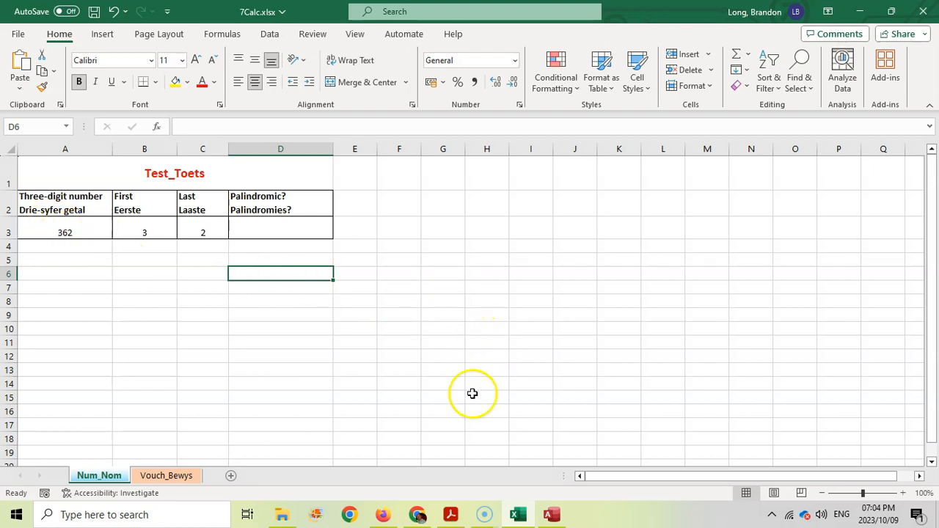
- Check the question in the exam PDF, and test for a palindrome in cell D3 with =IF(B3=C3, "Yes", "No")
left_click(451, 514)
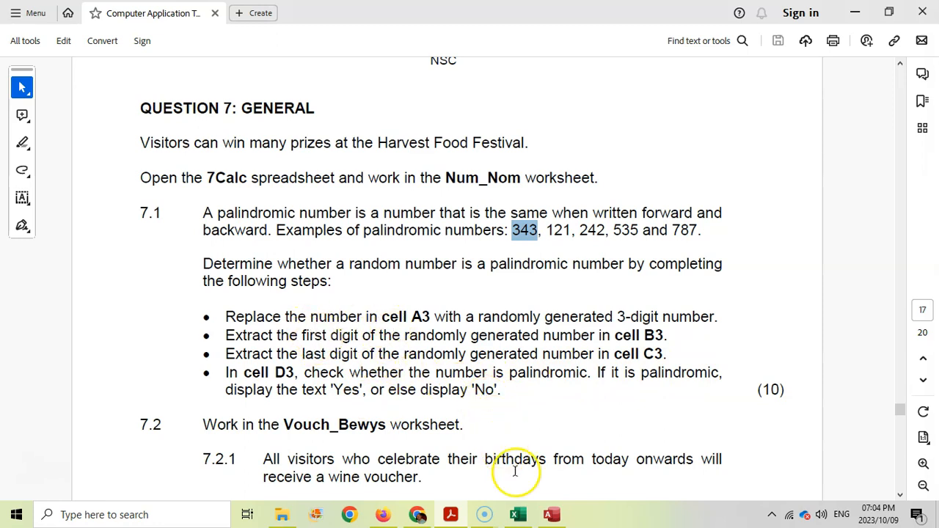
left_click(518, 514)
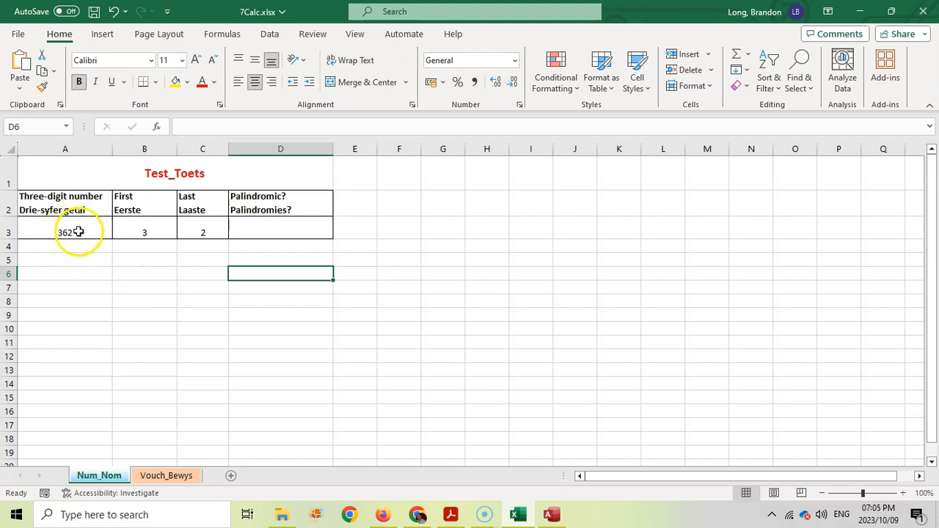
left_click(450, 514)
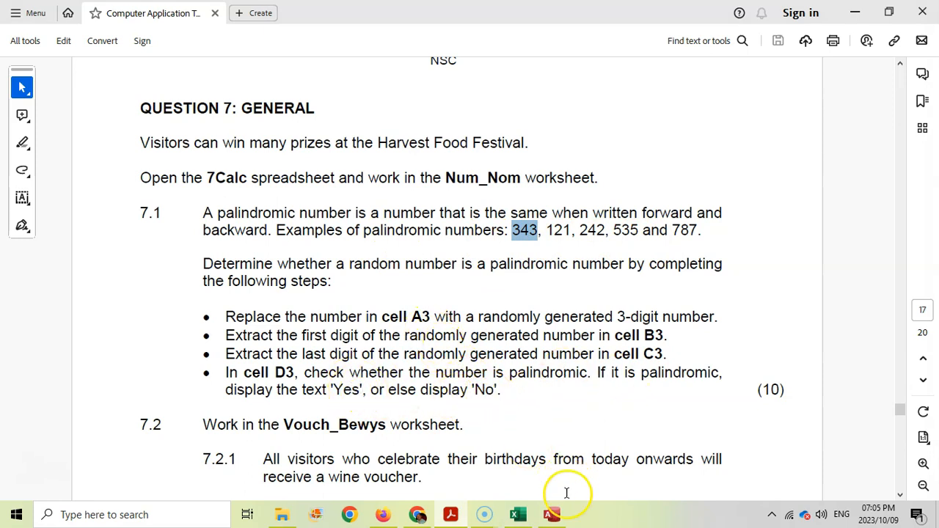
left_click(518, 515)
left_click(258, 226)
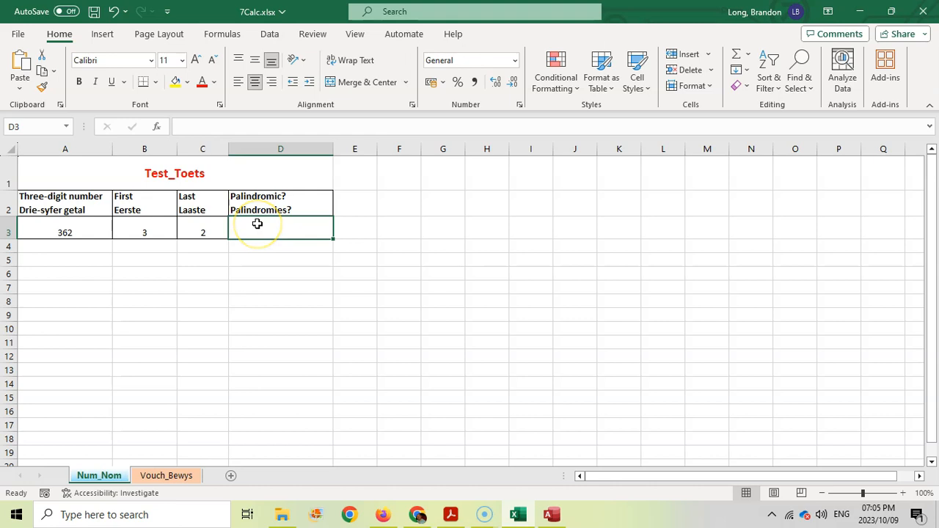
type("=if")
key("BackSpace")
key("BackSpace")
key("BackSpace")
type("=IF(")
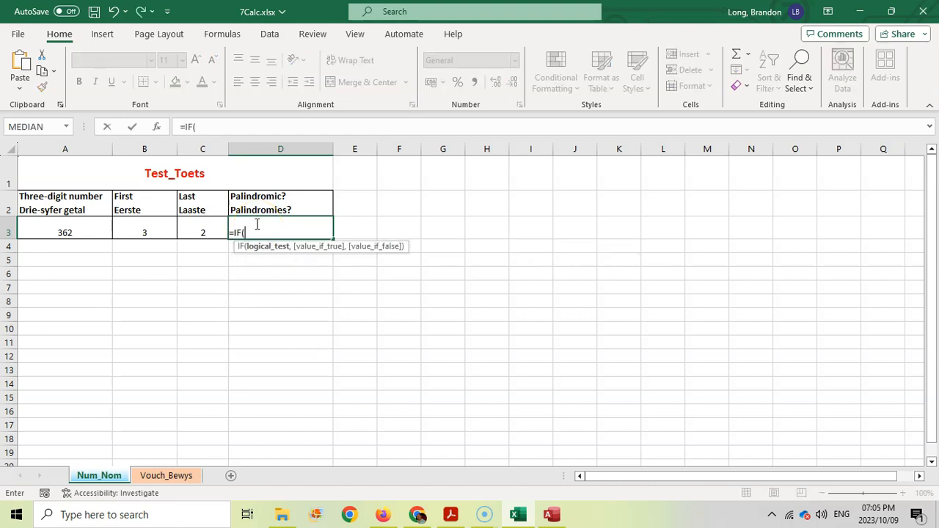
left_click(144, 229)
type("=")
left_click(203, 228)
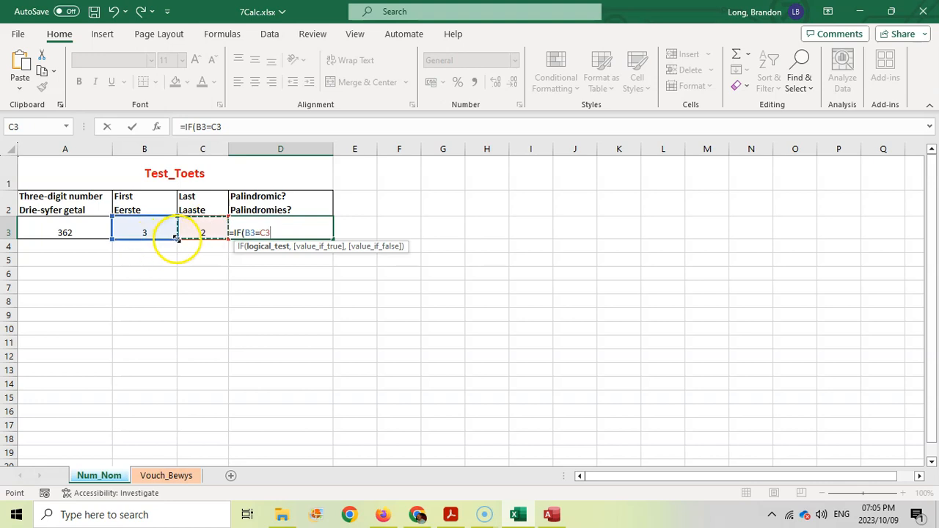
type(", \"Yes\", \"No")
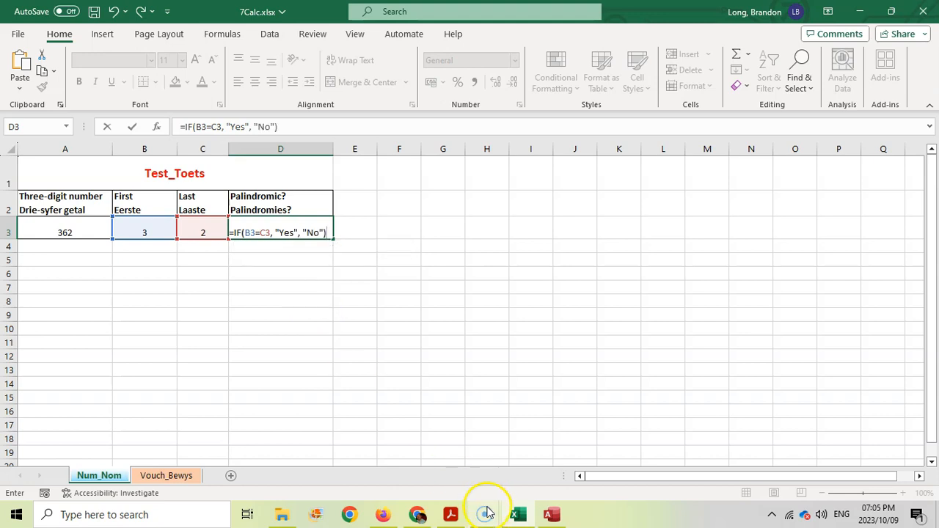
left_click(452, 514)
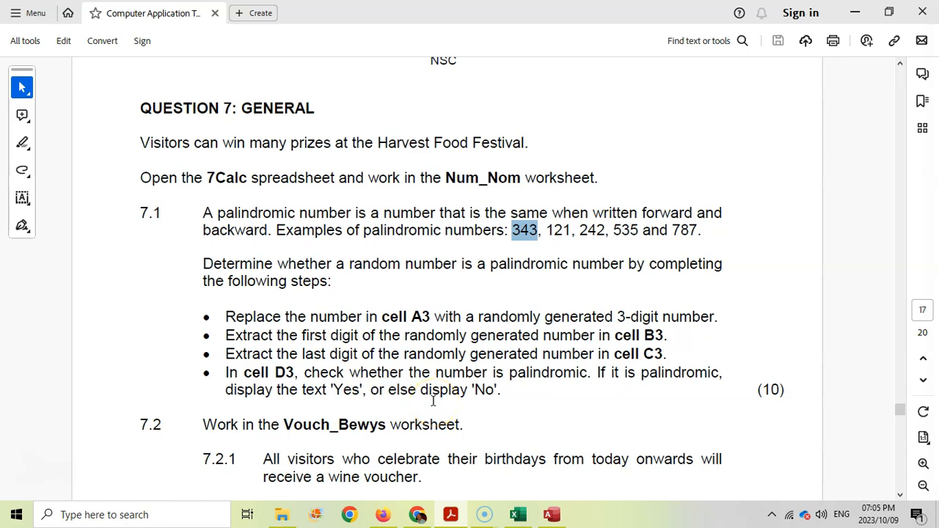
left_click(518, 514)
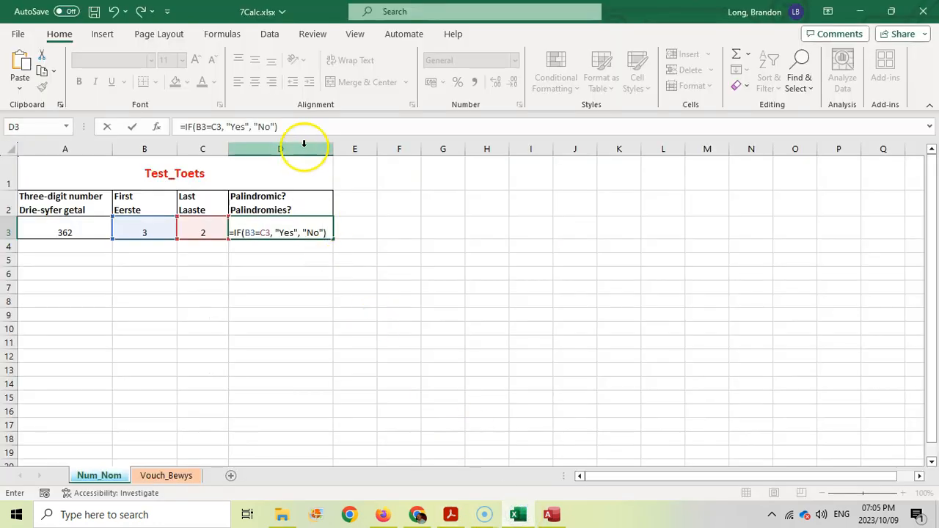
key("Return")
- Enter placeholder text in cells A8 to A10 to recalculate the palindrome test, and clear those cells again
left_click(80, 271)
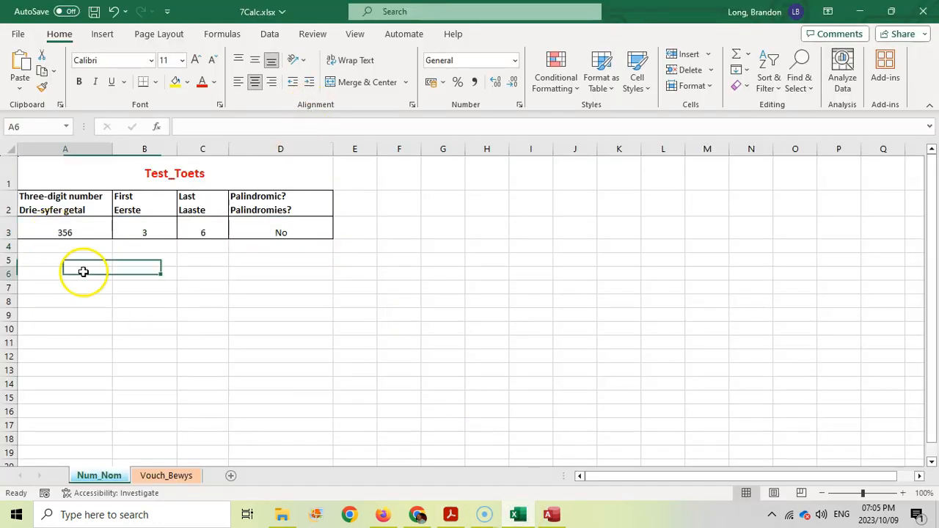
key("Down")
key("Down")
type("kjh")
key("Return")
type("h")
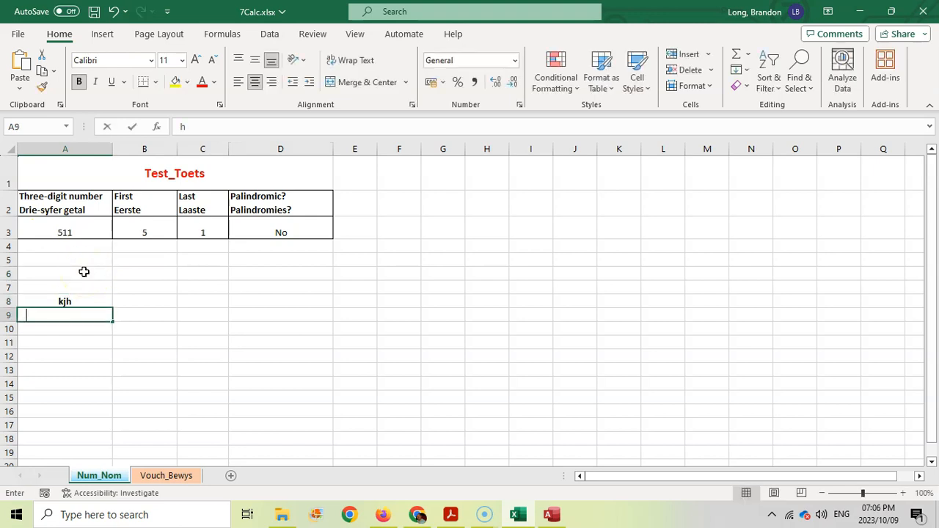
type("jk")
key("Return")
type("kk")
key("Return")
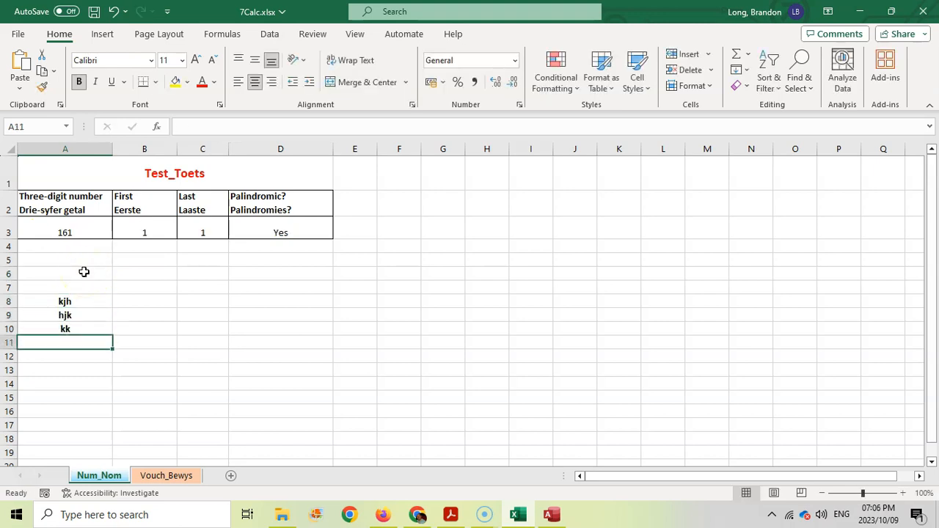
left_click_drag(81, 302, 83, 337)
key("Delete")
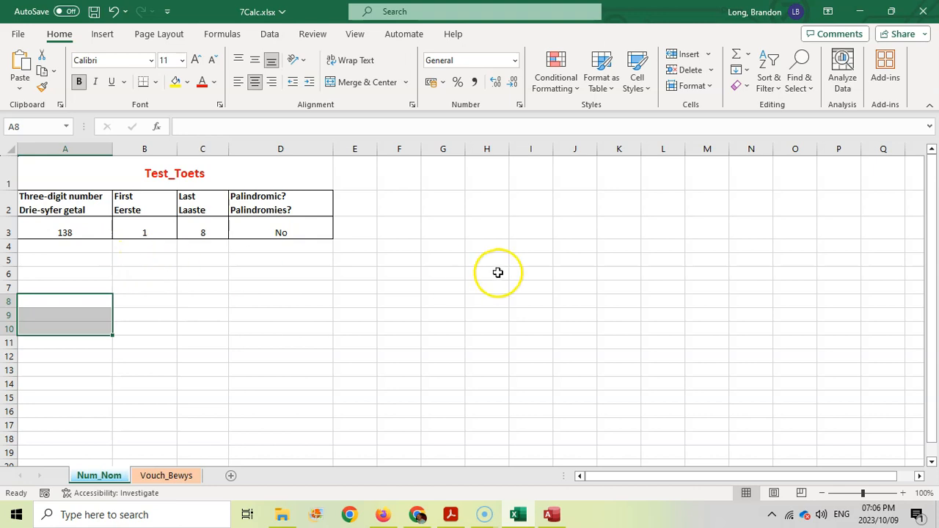
- Save the workbook, and go to cell E2 of the Vouch_Bewys worksheet as question 7.2 in the exam PDF requires
left_click(95, 11)
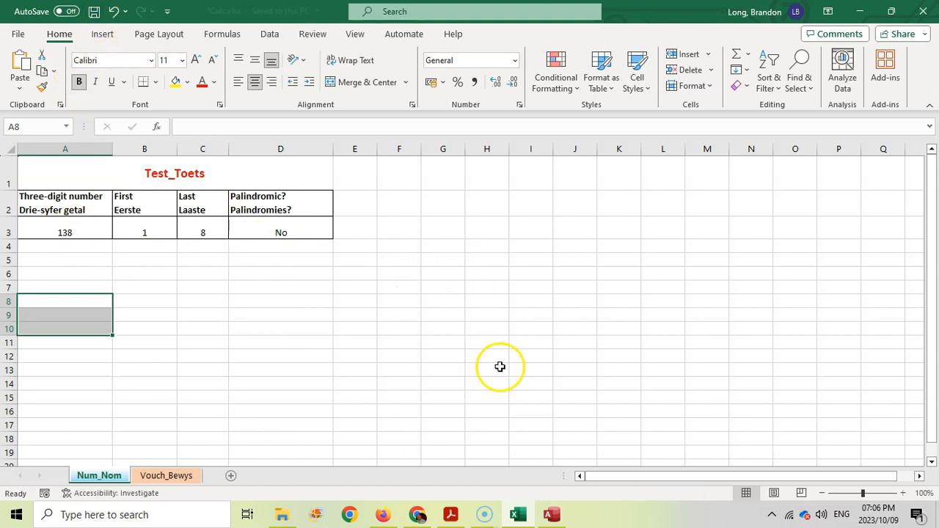
left_click(450, 514)
scroll(430, 335, "down", 2)
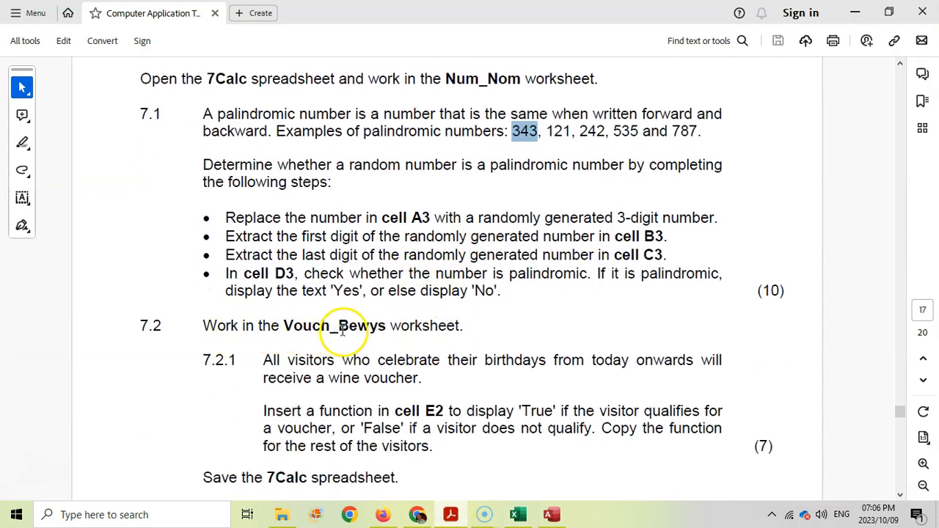
left_click(517, 514)
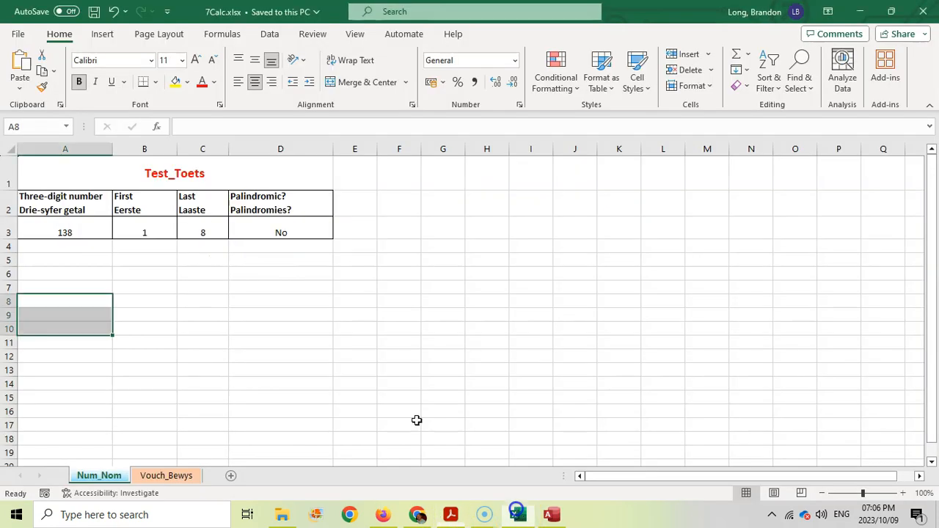
left_click(167, 477)
left_click(192, 286)
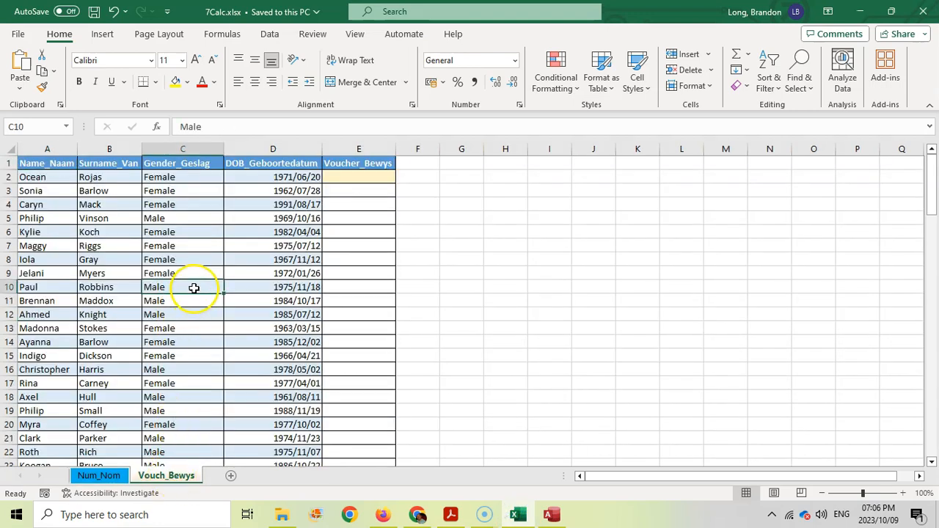
left_click(362, 177)
- Read question 7.2.1 in the exam PDF, and enter =TODAY() in cell G2 of the Vouch_Bewys worksheet
key("alt+Tab")
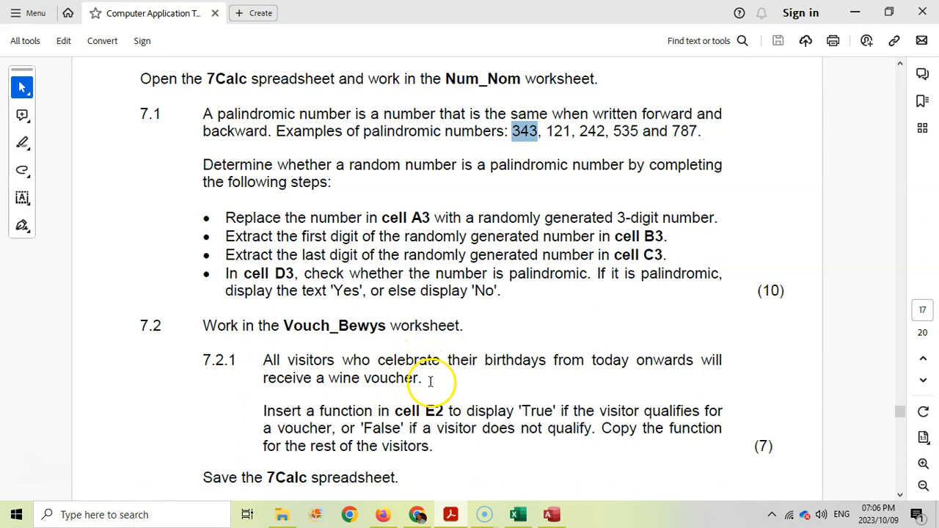
scroll(451, 406, "down", 1)
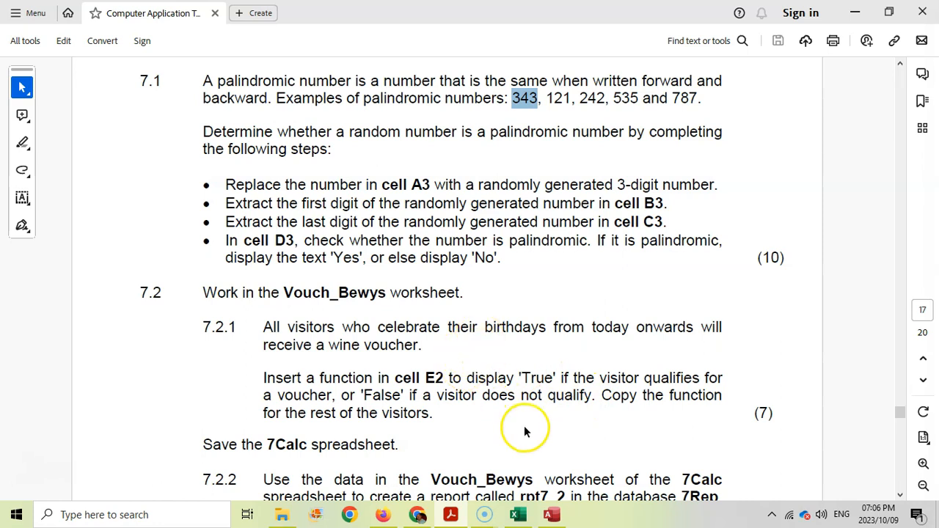
left_click(518, 514)
left_click(283, 177)
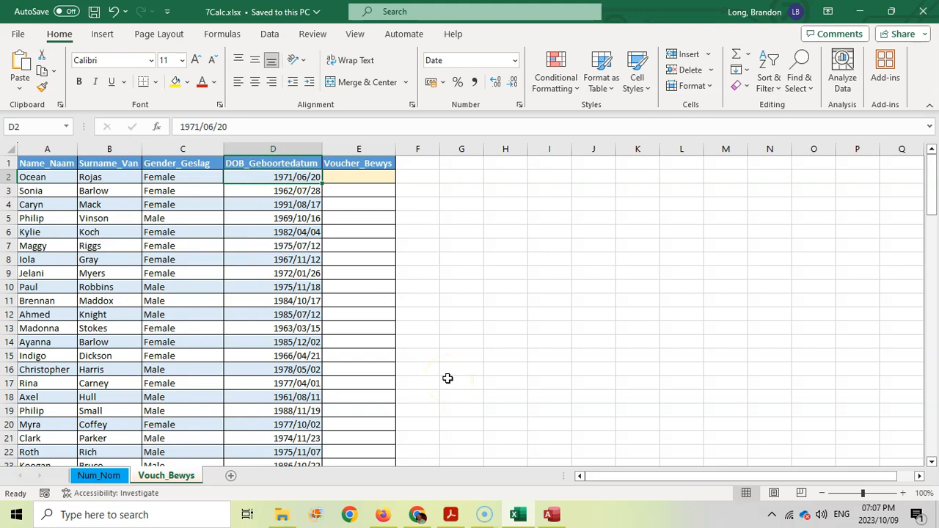
left_click(347, 177)
left_click(468, 177)
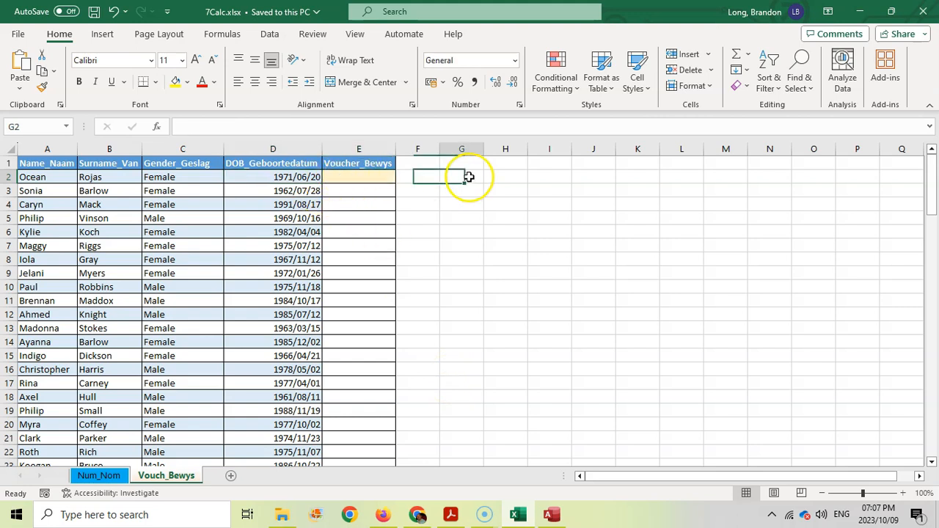
type("=t")
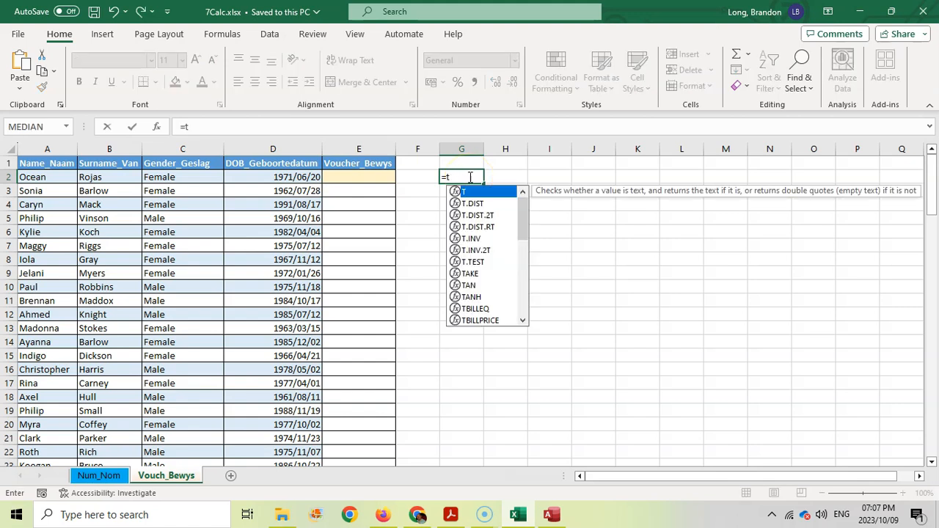
type("oday()")
key("Return")
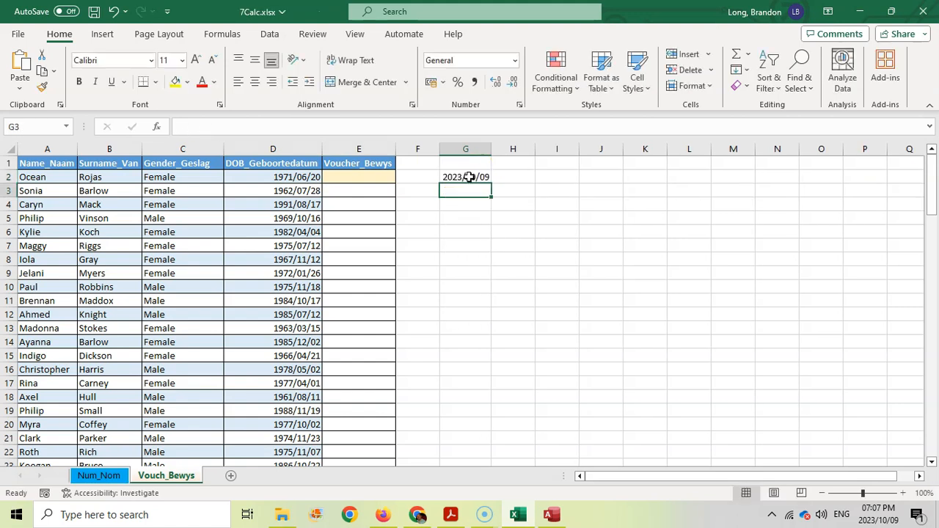
- Compare the first visitor's birth date in cell D2 with today's date in cell G2
left_click(469, 177)
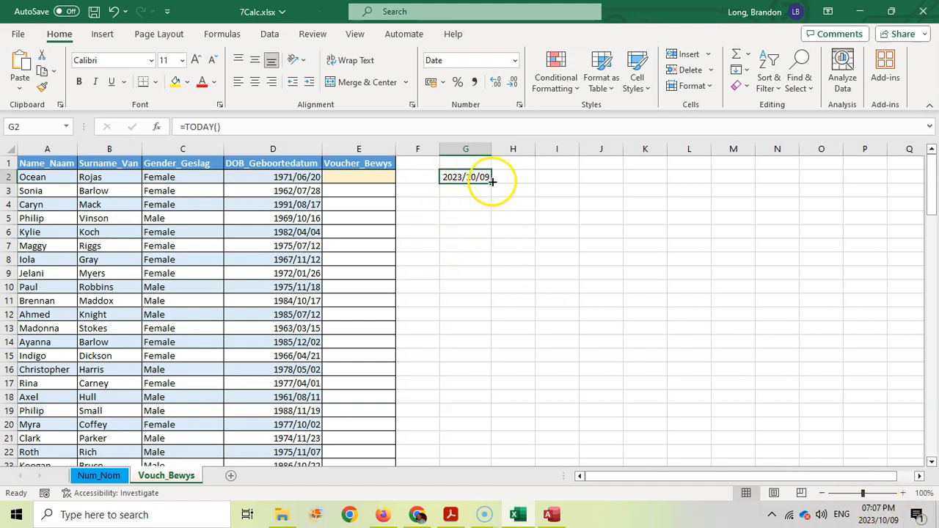
left_click(304, 178)
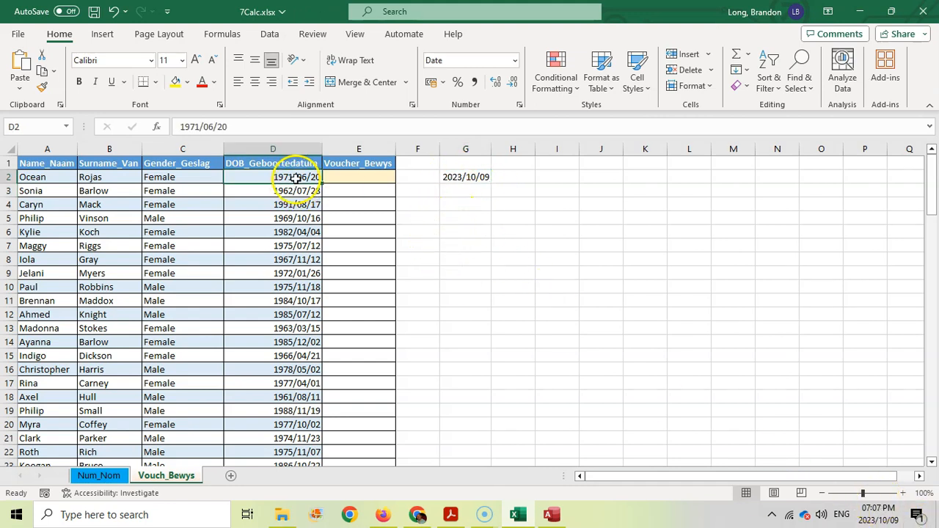
left_click(455, 178)
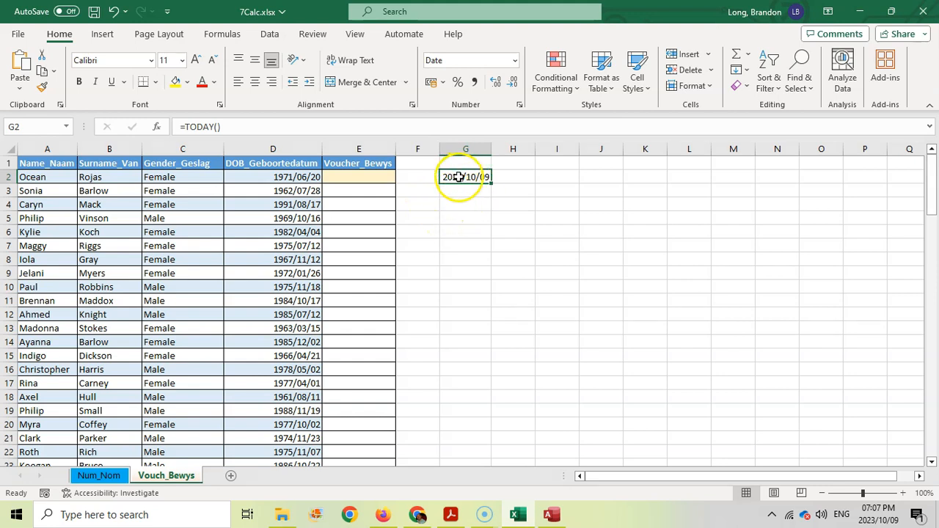
left_click(364, 178)
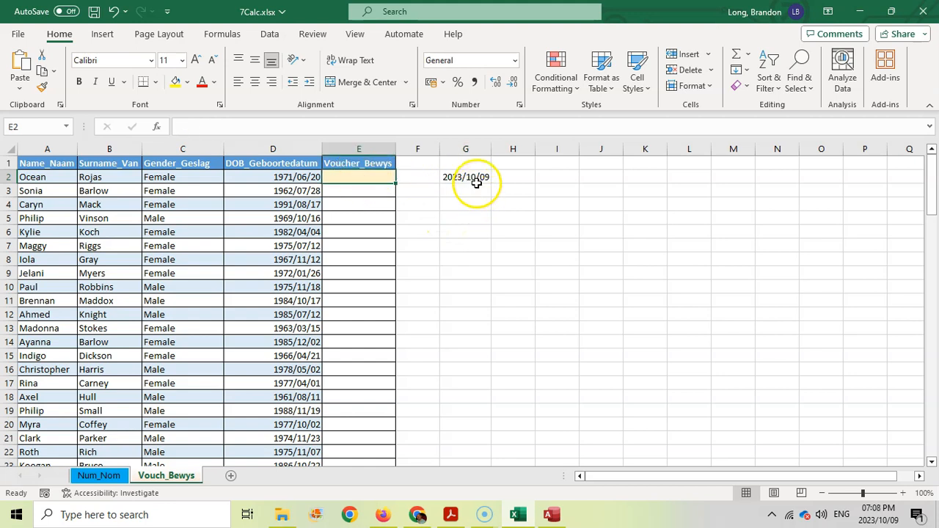
left_click(474, 177)
left_click(289, 180)
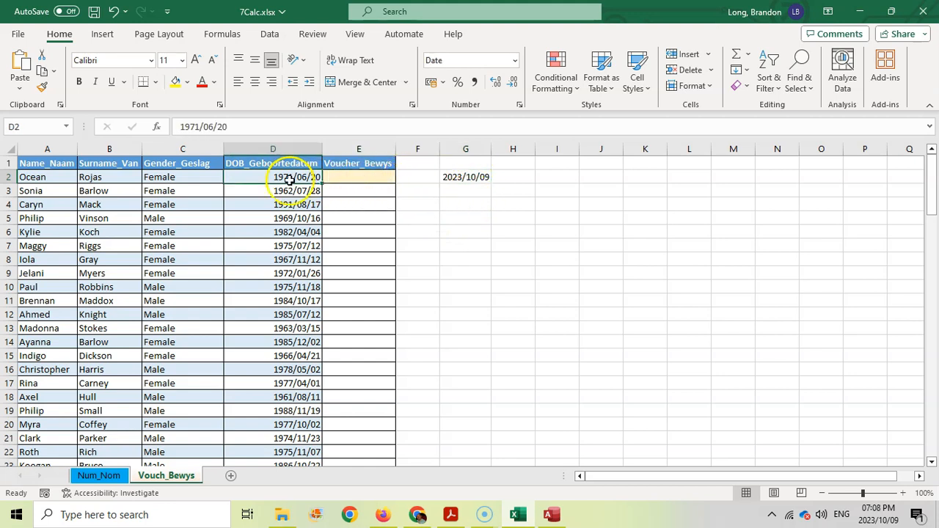
left_click(417, 178)
- Move the =TODAY() formula from cell G2 to cell I2, and fit column I to its contents
left_click(475, 176)
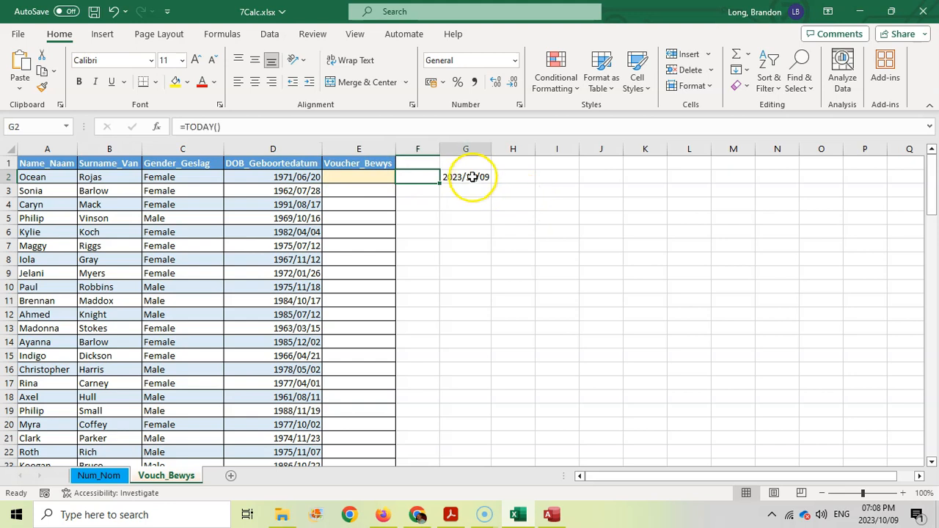
left_click_drag(476, 173, 558, 175)
double_click(578, 149)
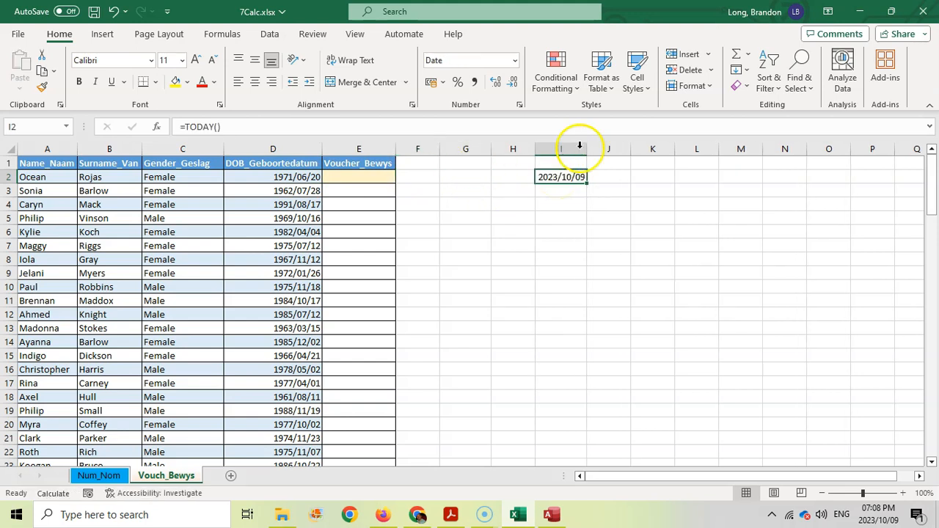
left_click(424, 177)
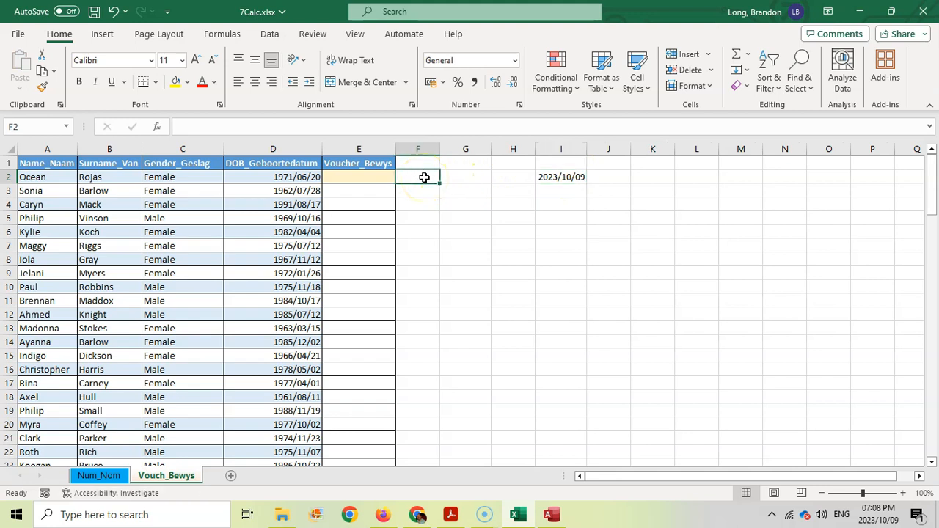
type("=")
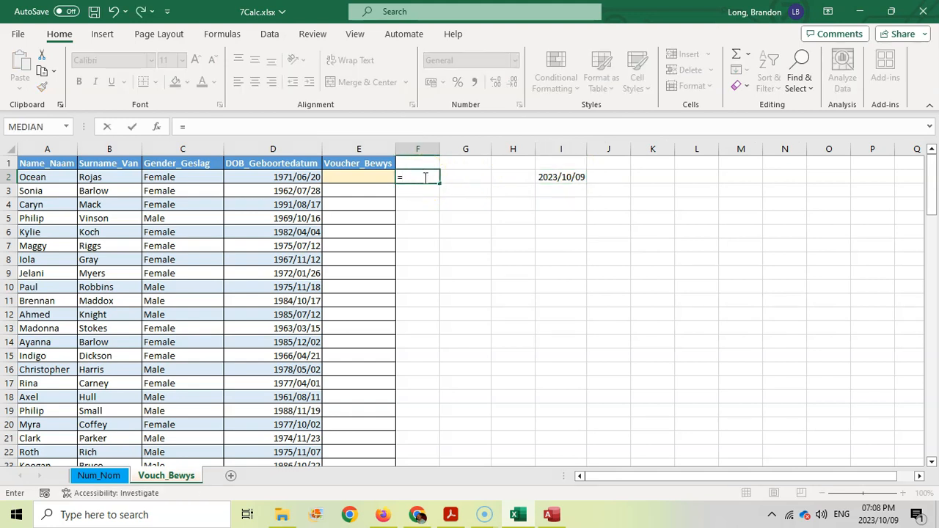
type("DATE")
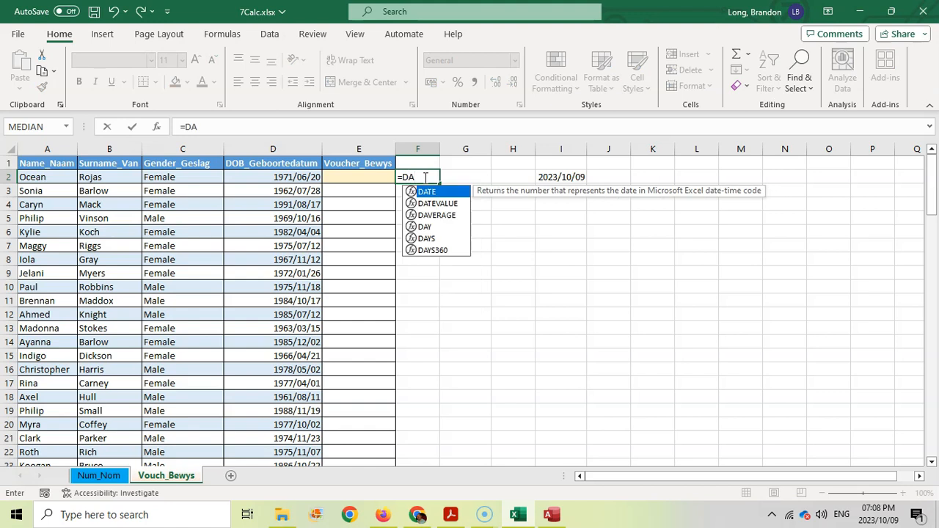
left_click(426, 191)
double_click(426, 191)
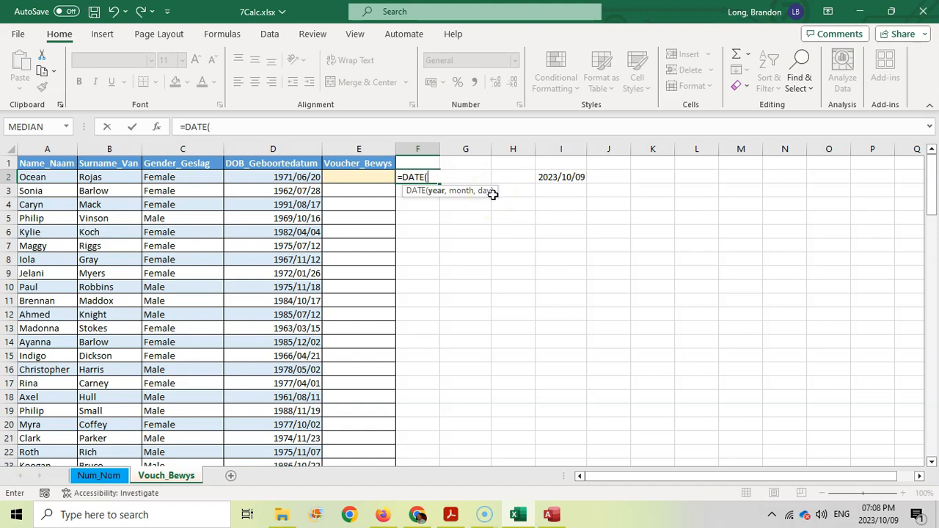
key("Escape")
- Extract the current year from today's date by entering =YEAR(I2) in cell F2
type("=YEAR(")
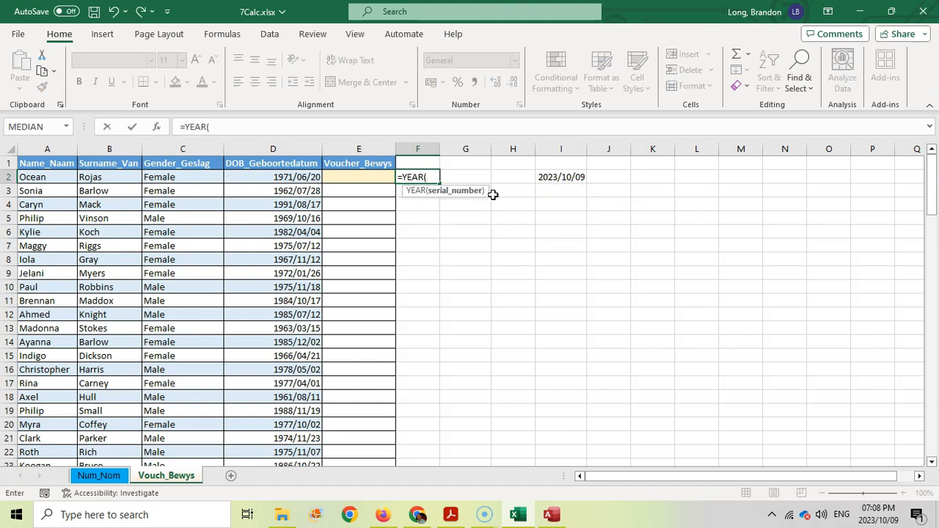
left_click(558, 177)
key("Return")
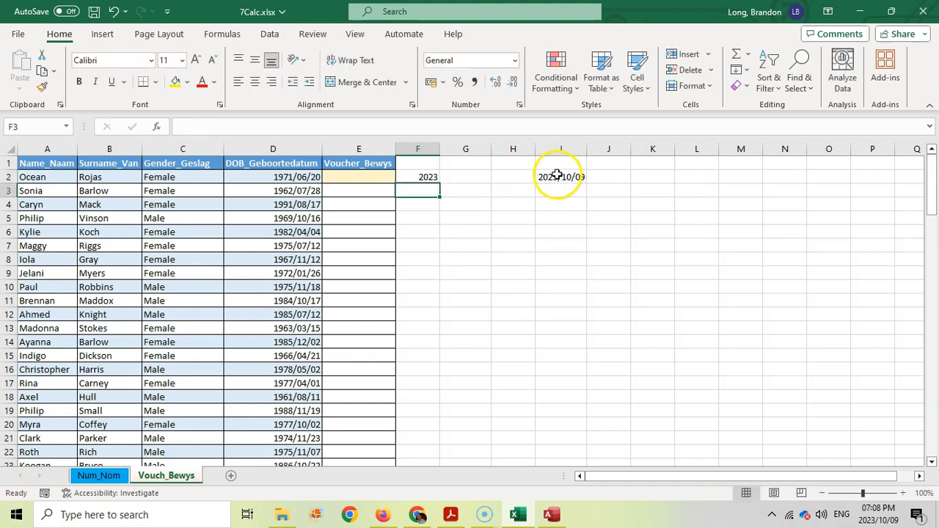
left_click(423, 177)
- Extract the first visitor's birth month with =MONTH(D2) in cell G2 and the birth day with =DAY(D2) in cell H2
left_click(468, 179)
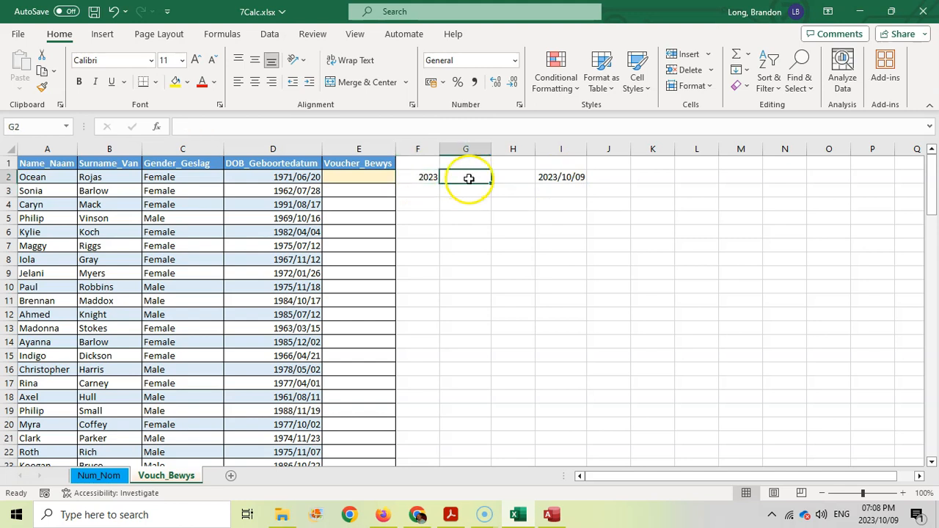
type("=MONTH(")
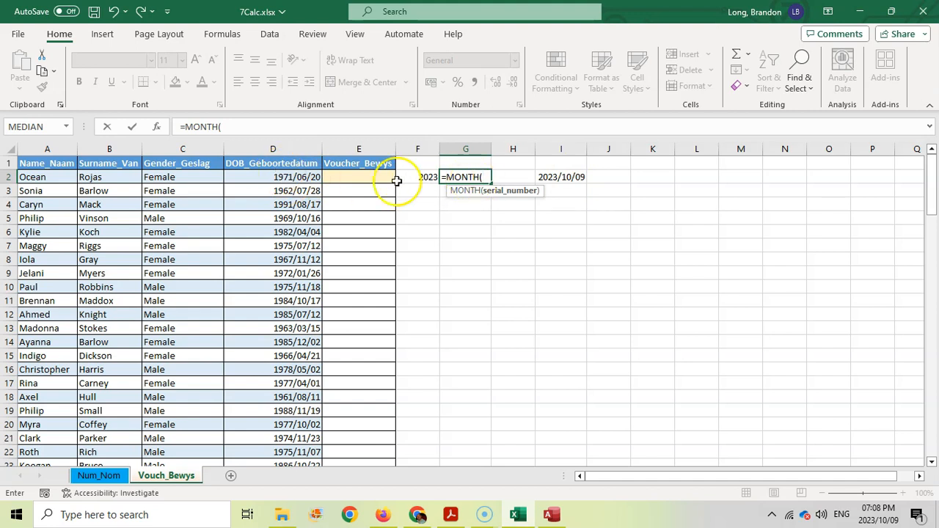
left_click(299, 177)
type(")")
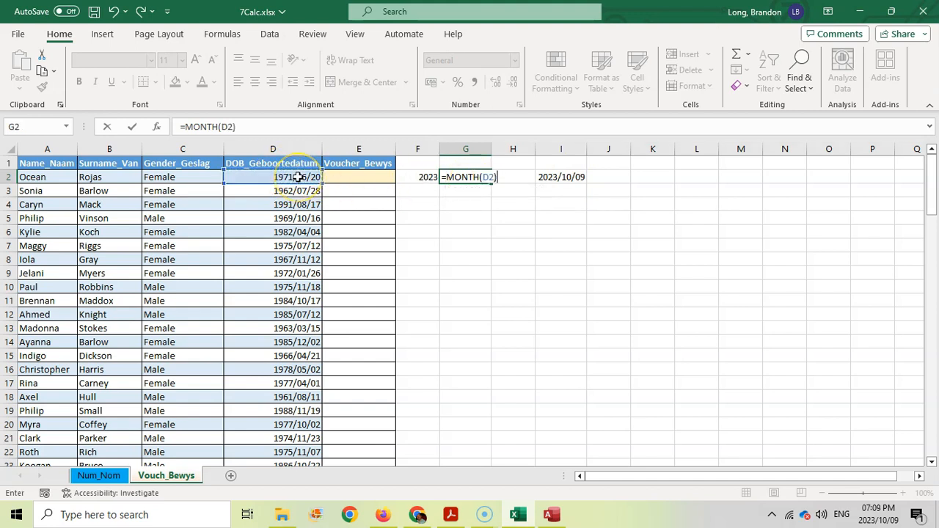
key("Return")
left_click(517, 175)
type("=DAY(")
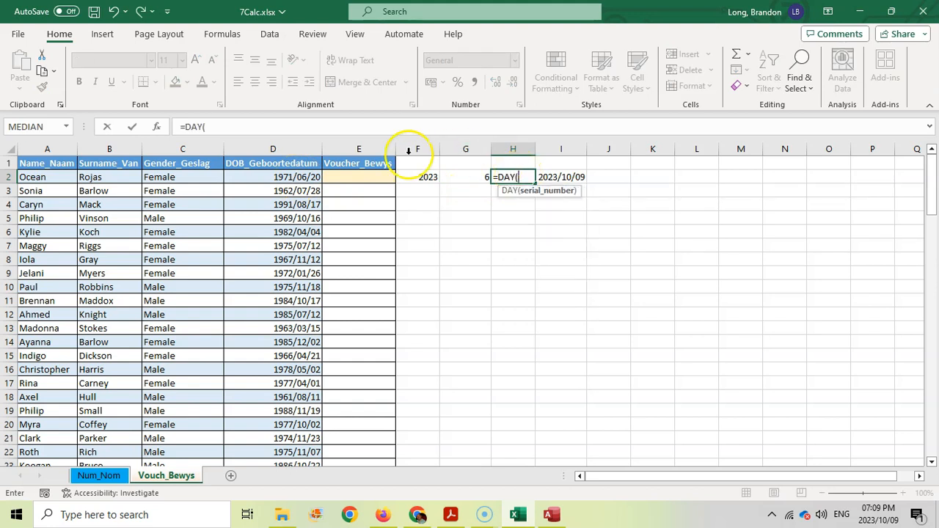
left_click(305, 178)
key("Return")
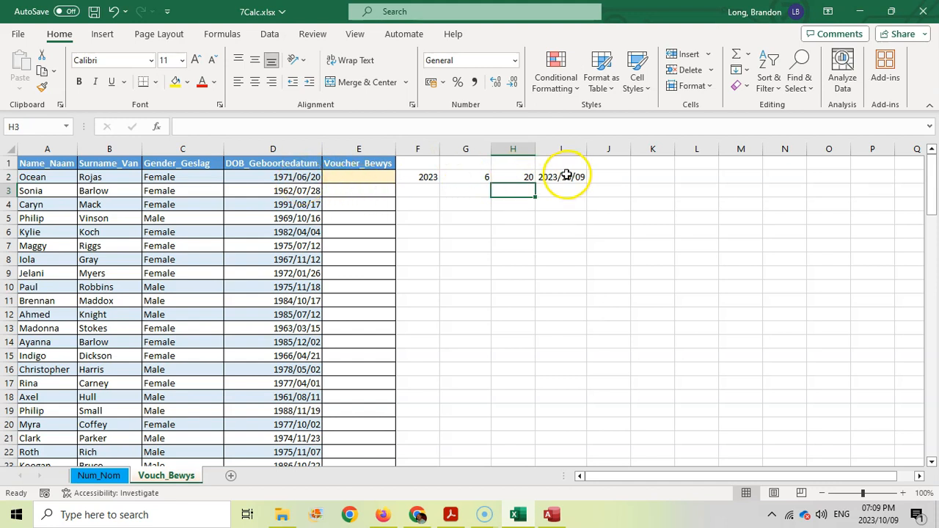
- Review the year, month and day formulas in cells F2, G2 and H2
left_click(432, 178)
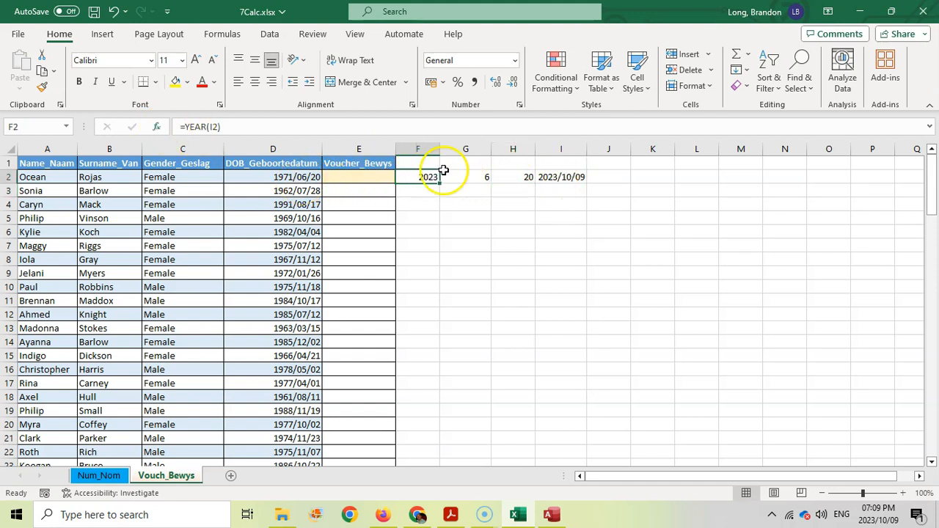
left_click(450, 177)
left_click(505, 177)
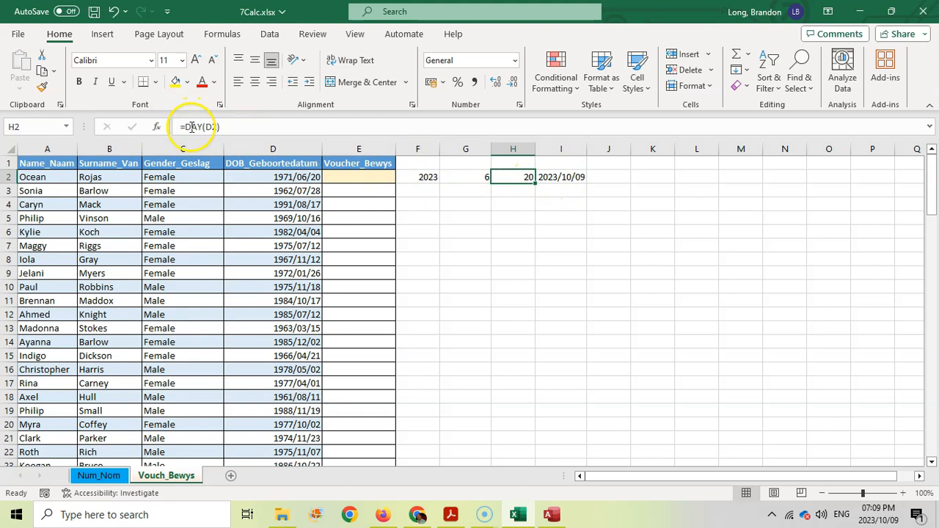
left_click(497, 205)
left_click(426, 176)
left_click(496, 178)
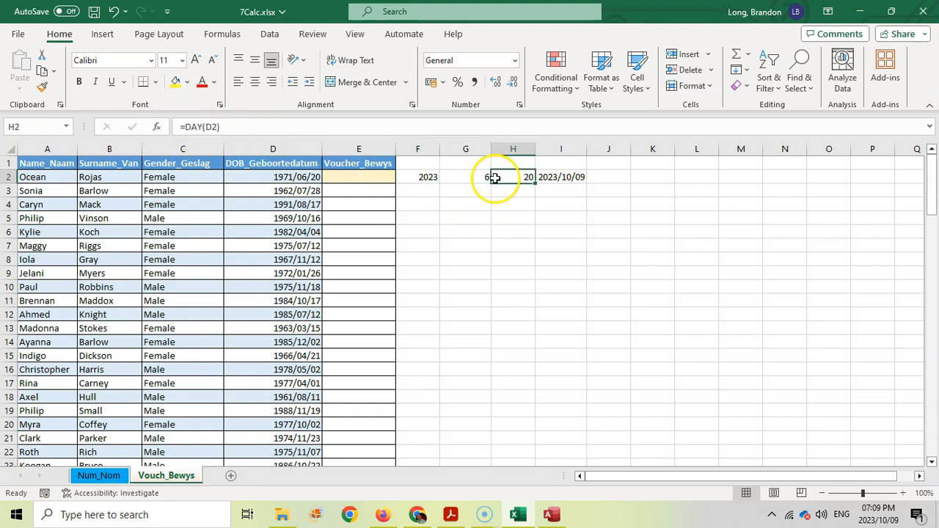
left_click(608, 177)
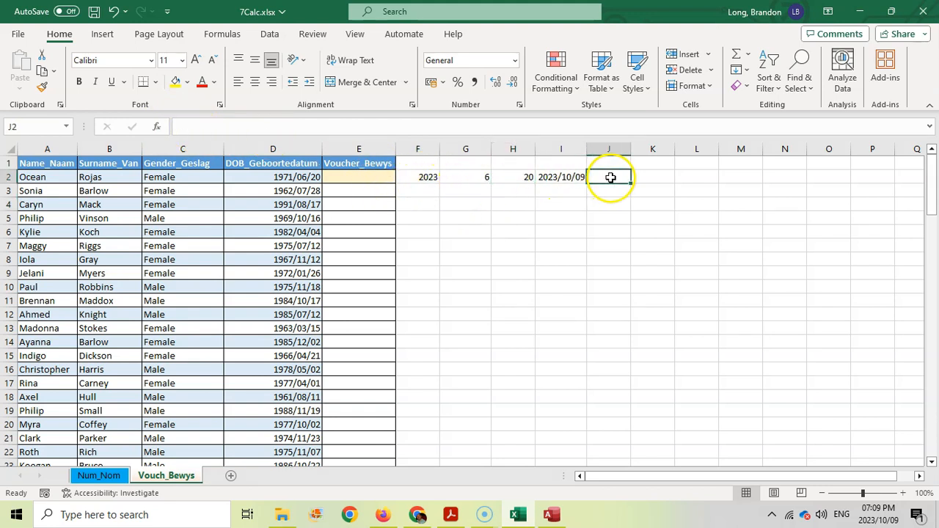
- Label the helper columns F to I with the headings Y, M, D and today in row 1
left_click(423, 165)
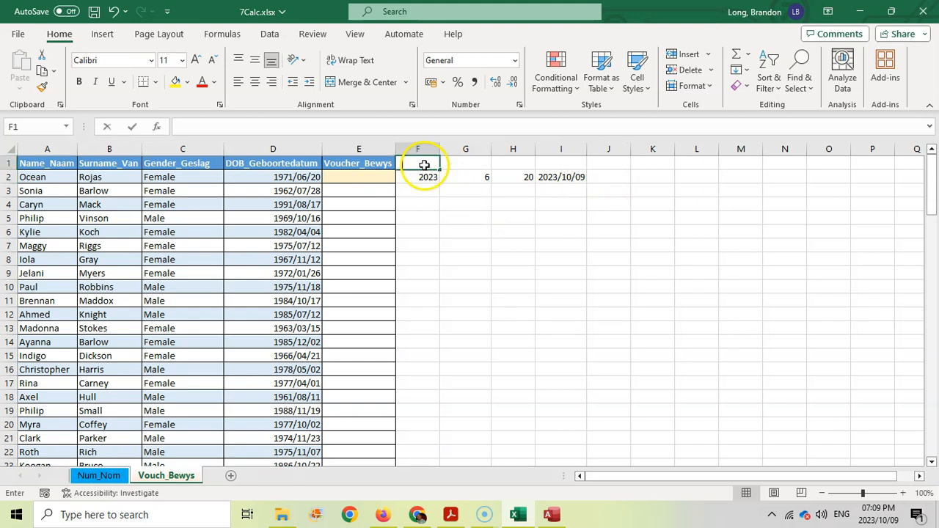
type("Y")
key("Tab")
type("M")
key("Tab")
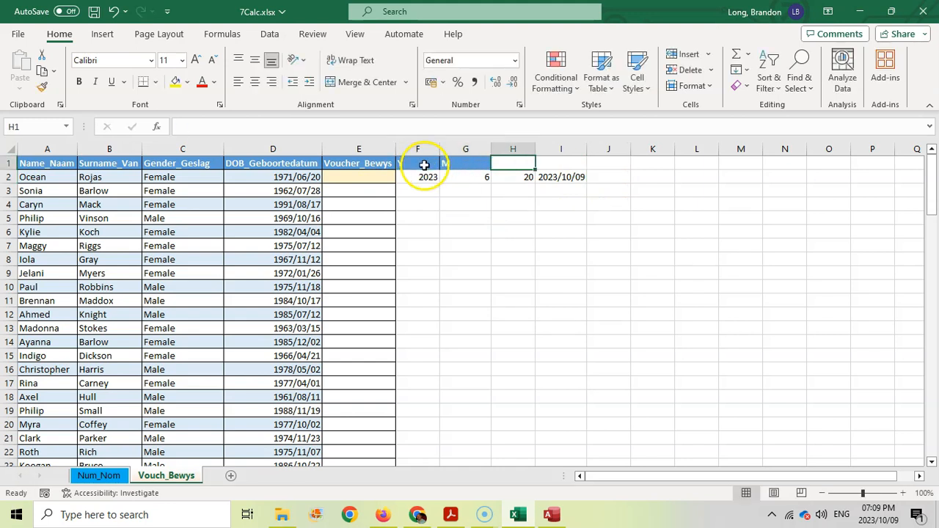
type("D")
key("Tab")
type("tod")
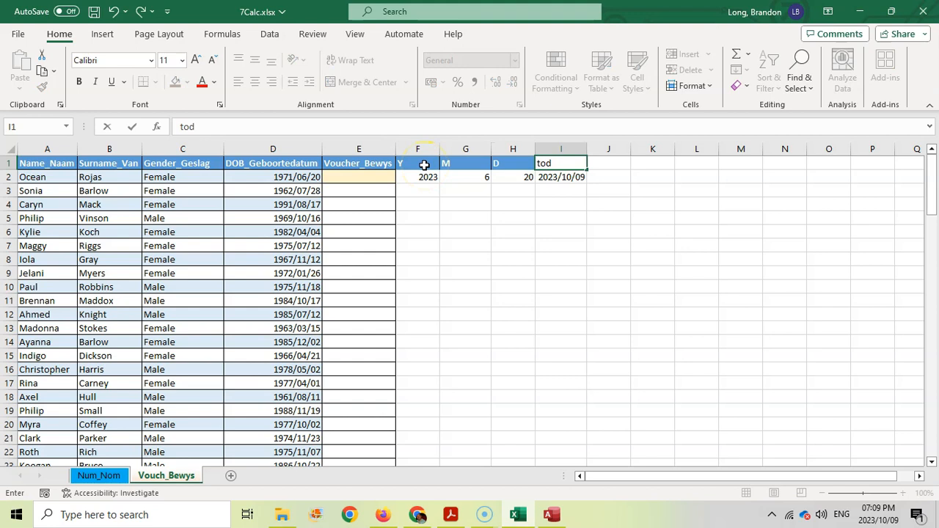
type("ay")
key("Tab")
- Enter the heading "Birthday this year" in cell J1, and fit column J to its contents
key("Down")
key("Up")
type("B")
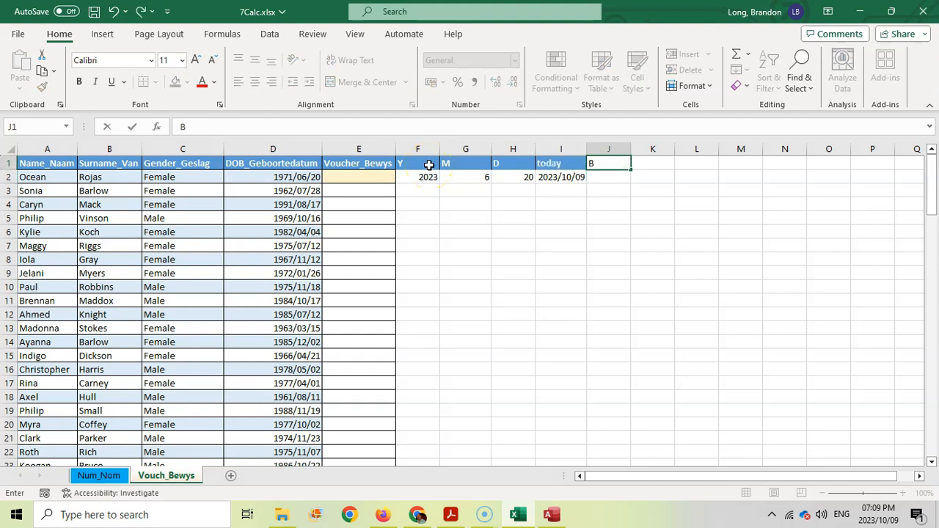
type("irthday this ye")
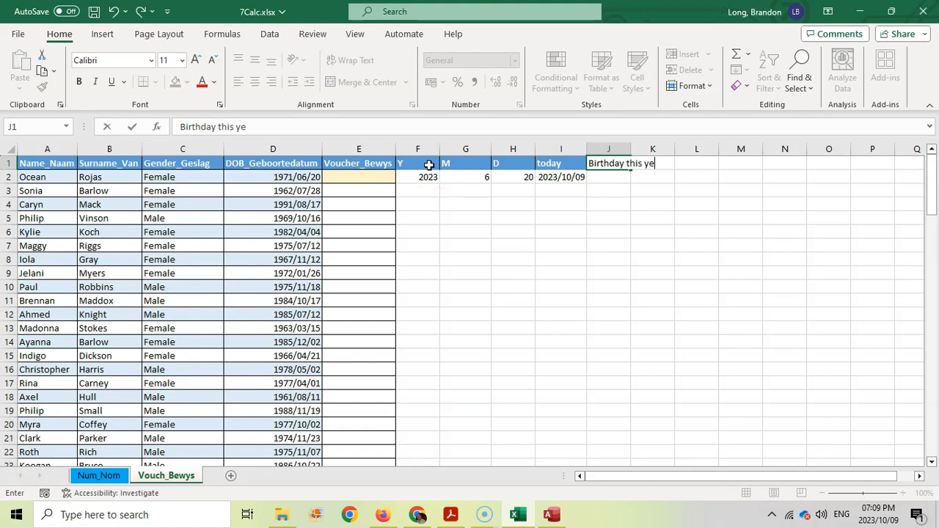
type("ar")
key("Return")
double_click(631, 149)
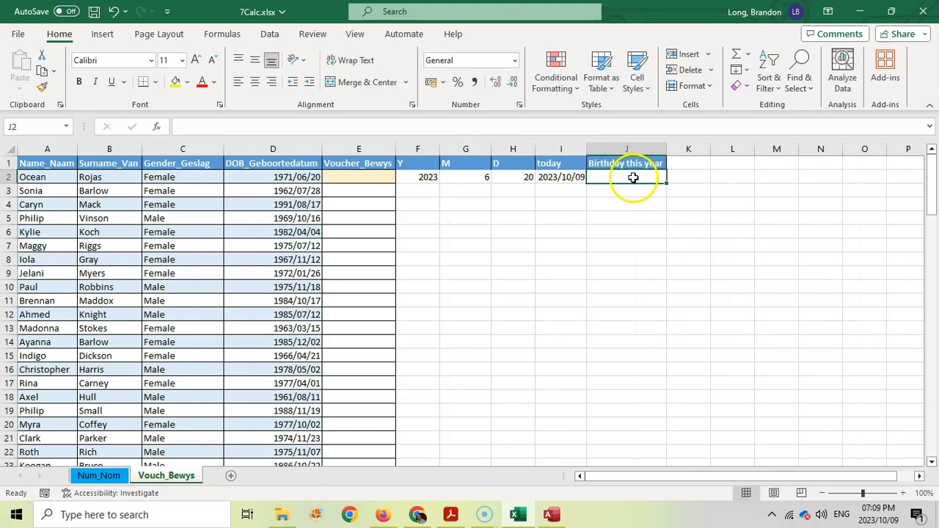
- Build this year's birthday with =DATE(F2,G2,H2) in cell J2, and compare it with the birth date in cell D2
type("=date")
key("Tab")
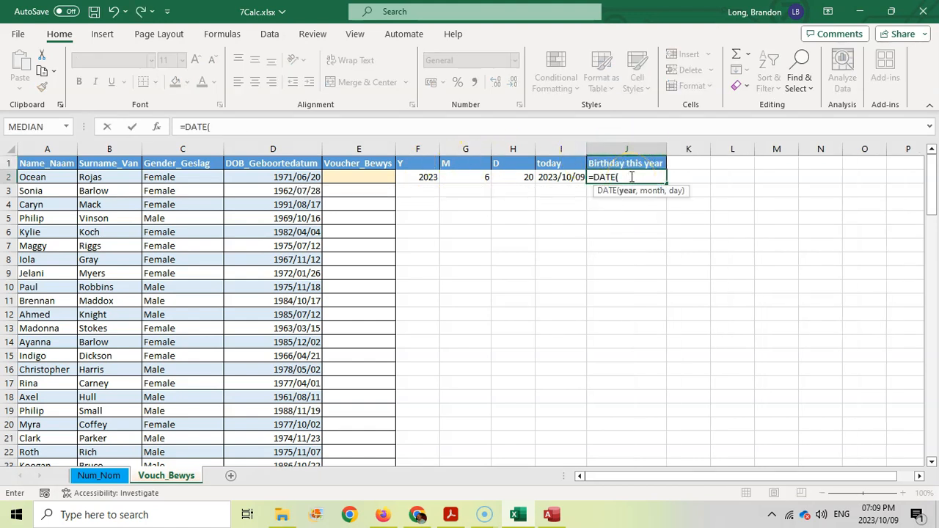
left_click(422, 176)
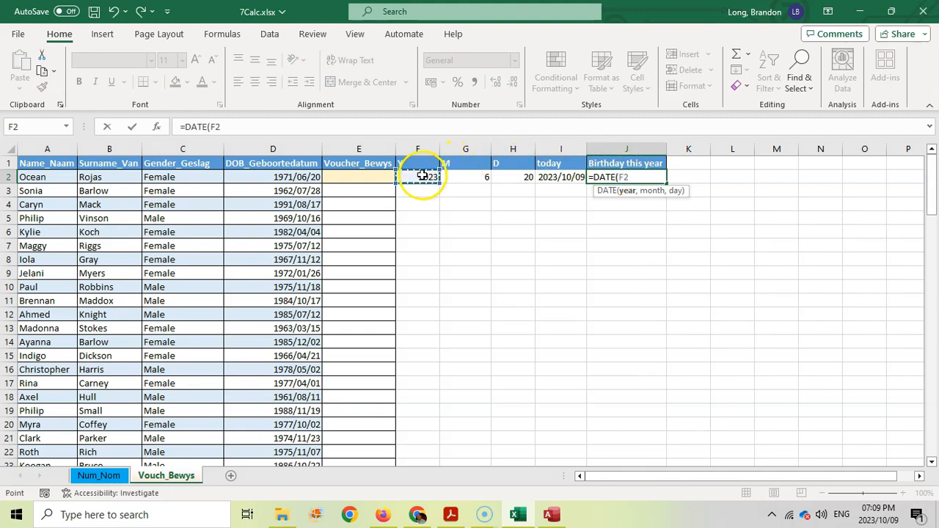
type(",")
left_click(472, 177)
type(",")
left_click(521, 177)
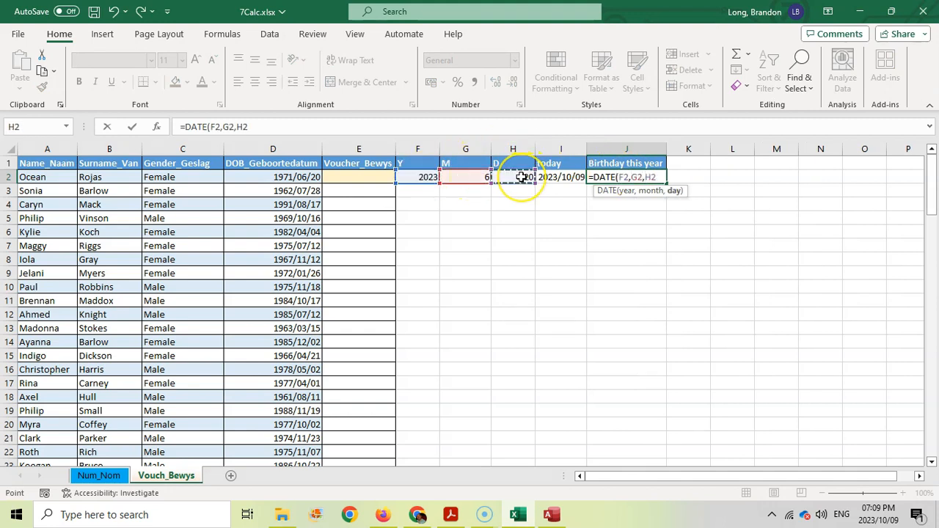
type(")")
key("Return")
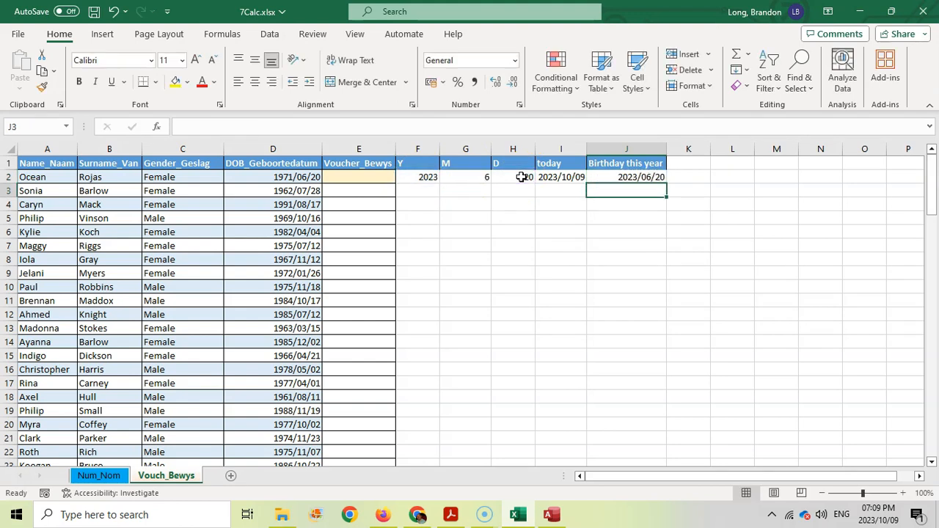
left_click(313, 178)
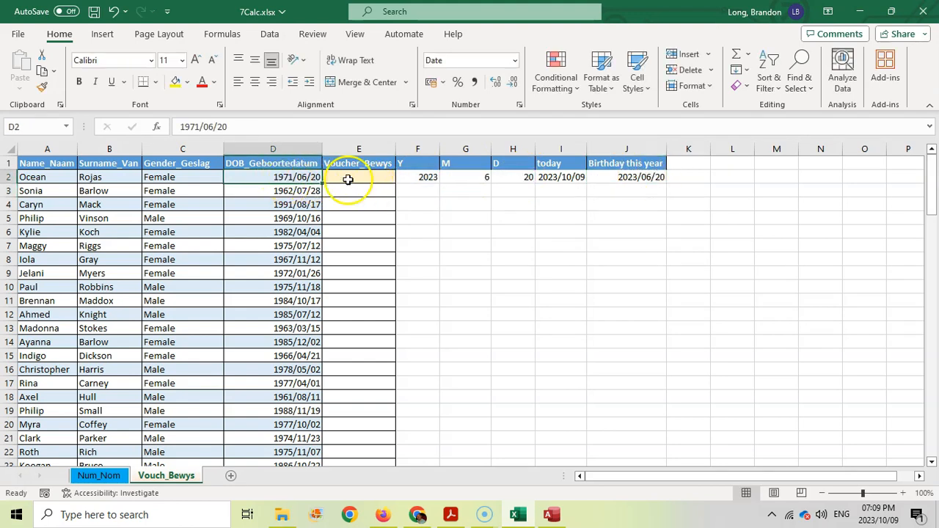
left_click(649, 177)
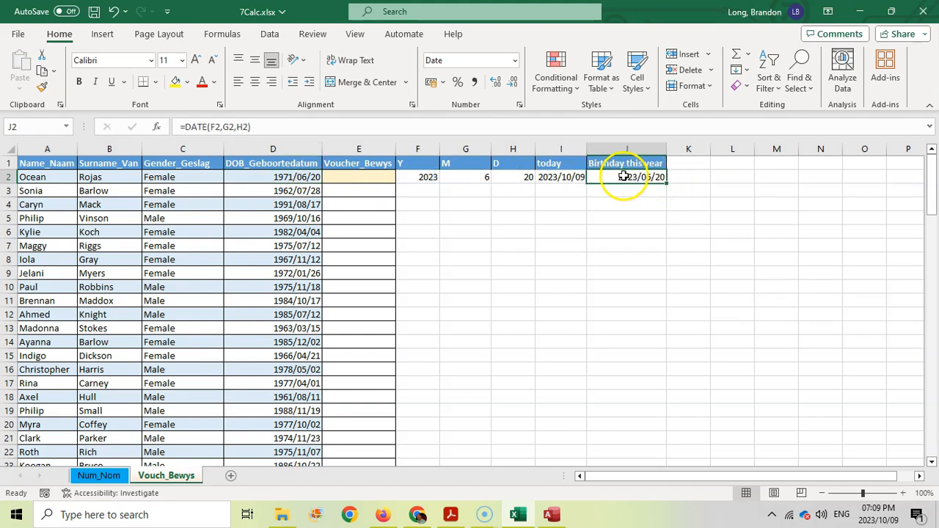
- Reread question 7.2.1 in the exam PDF, and enter =IF(J2>I2,"True","False") in cell E2 of the Vouch_Bewys worksheet
left_click(356, 179)
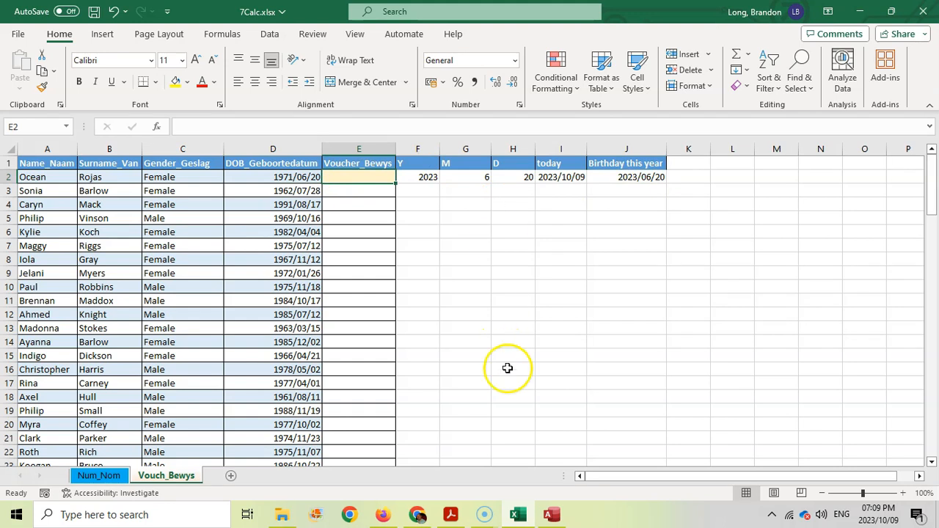
left_click(450, 515)
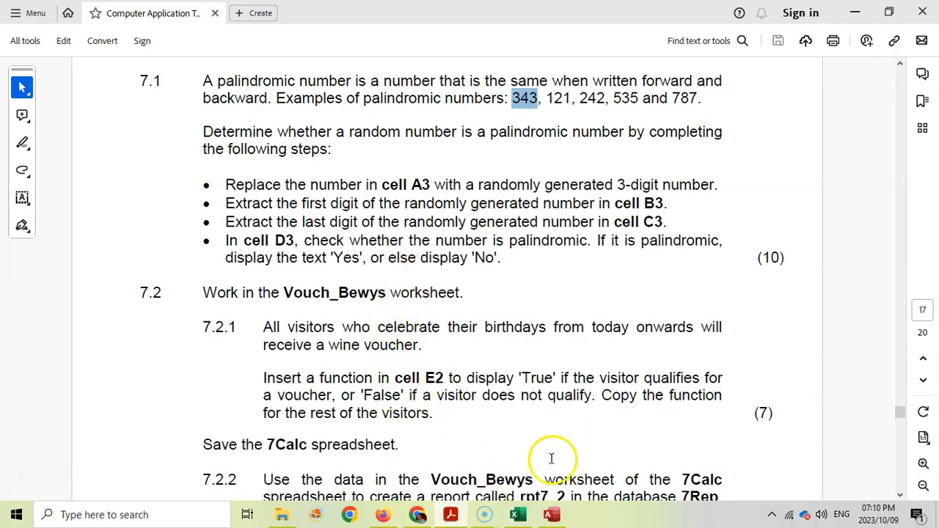
left_click(517, 515)
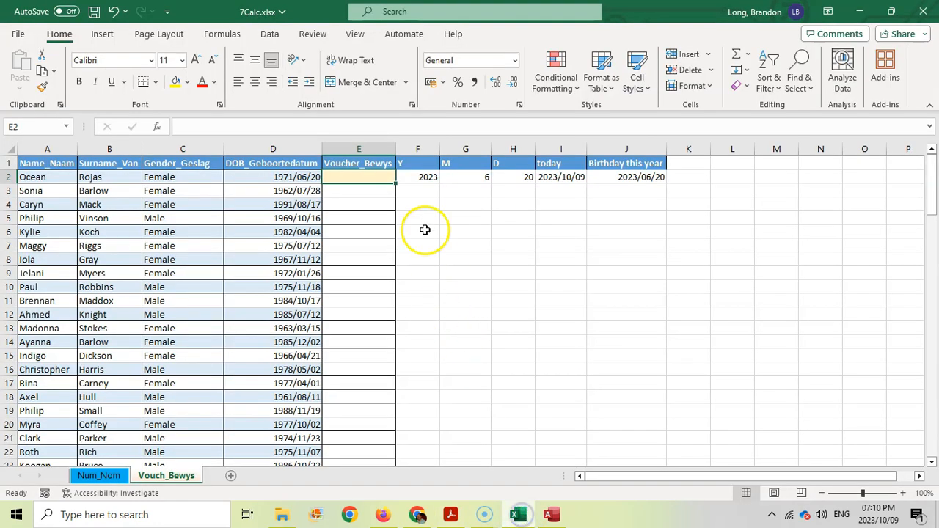
type("=if")
key("Tab")
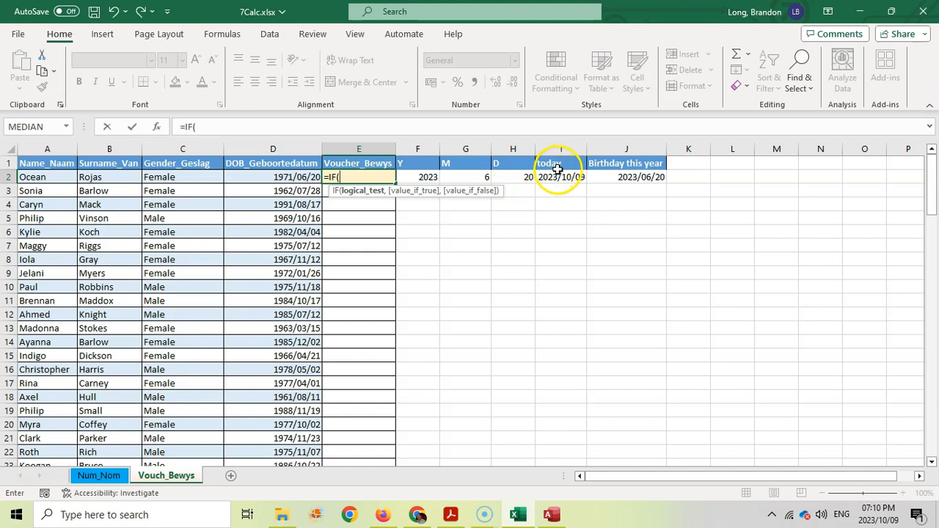
left_click(623, 177)
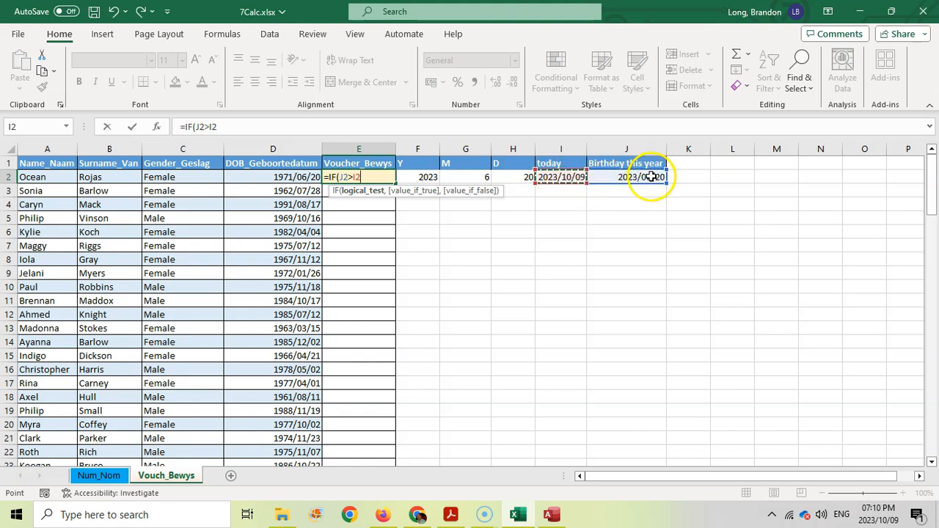
type(",\"True\",")
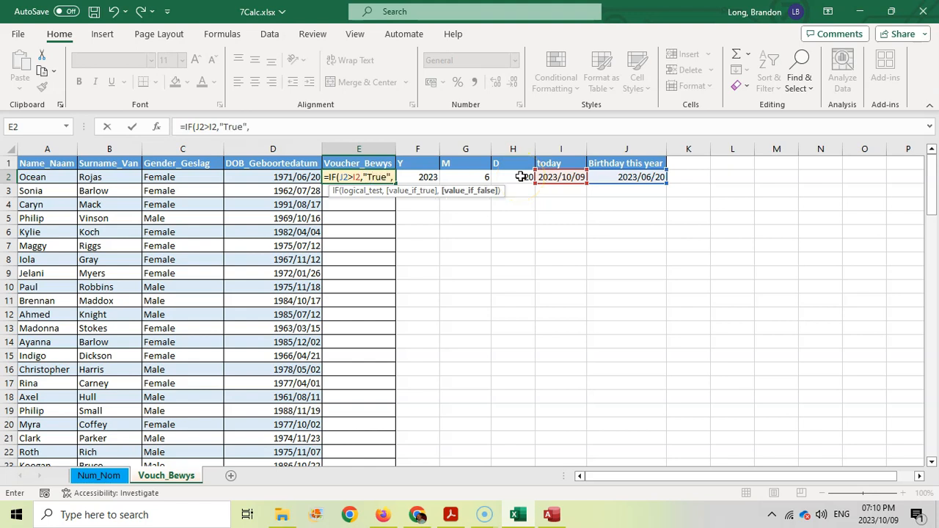
type("\"False")
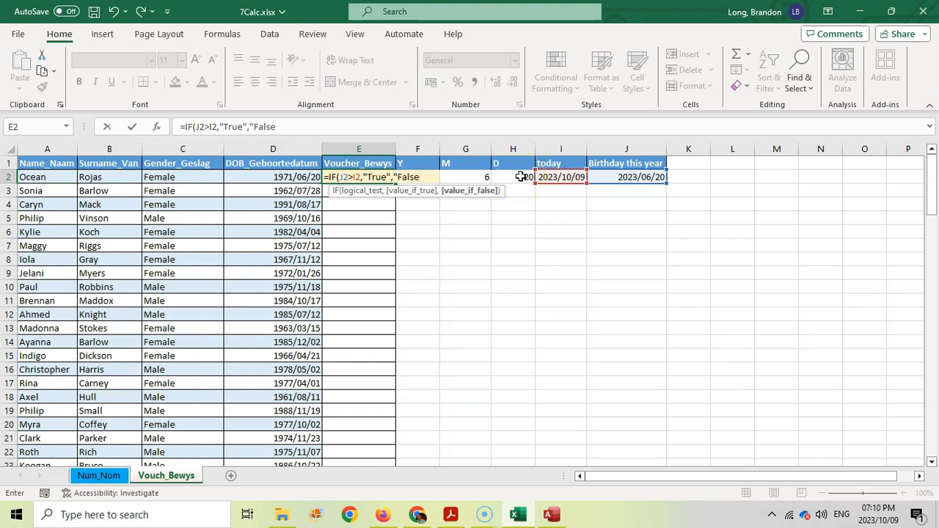
type("\")")
key("Return")
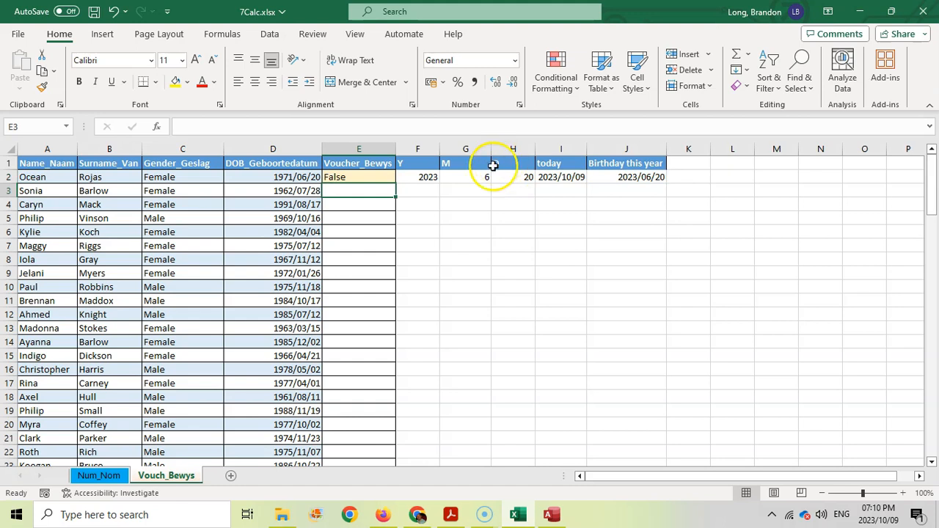
- Check the voucher result in cell E2 against the dates in I2 and J2, and examine the birth date in cell D5
left_click(360, 178)
left_click(565, 177)
left_click(658, 177)
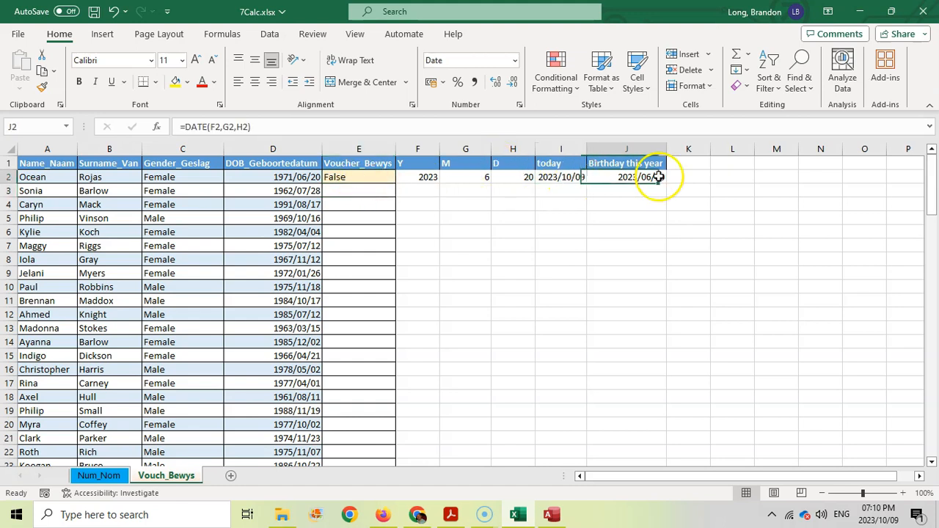
left_click(307, 218)
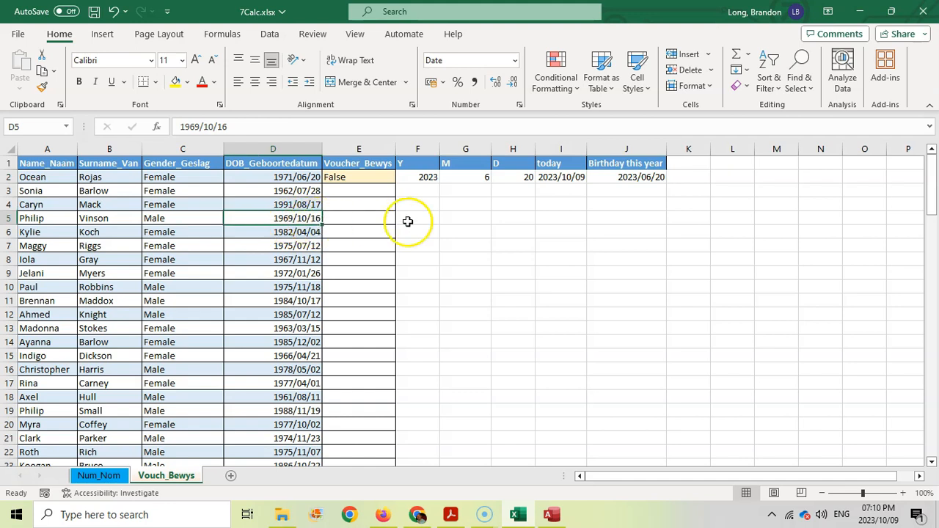
- Copy the helper formulas in cells F2 to J2 down to row 6
left_click(432, 178)
left_click_drag(440, 183, 436, 232)
left_click(481, 179)
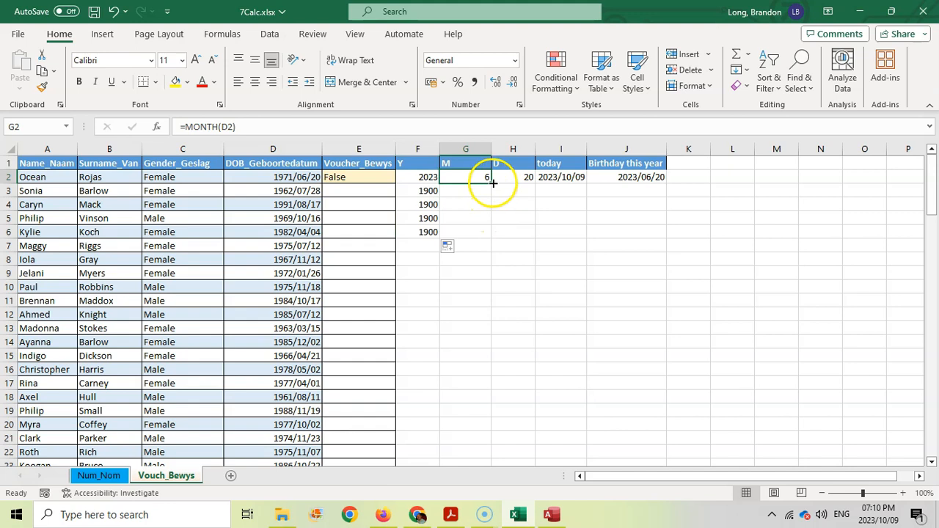
left_click_drag(492, 184, 489, 233)
left_click(522, 180)
left_click_drag(535, 183, 535, 233)
left_click(574, 179)
left_click_drag(586, 184, 580, 239)
left_click(646, 179)
left_click_drag(666, 183, 663, 232)
- Copy the voucher formula in cell E2 down to row 6
left_click(371, 180)
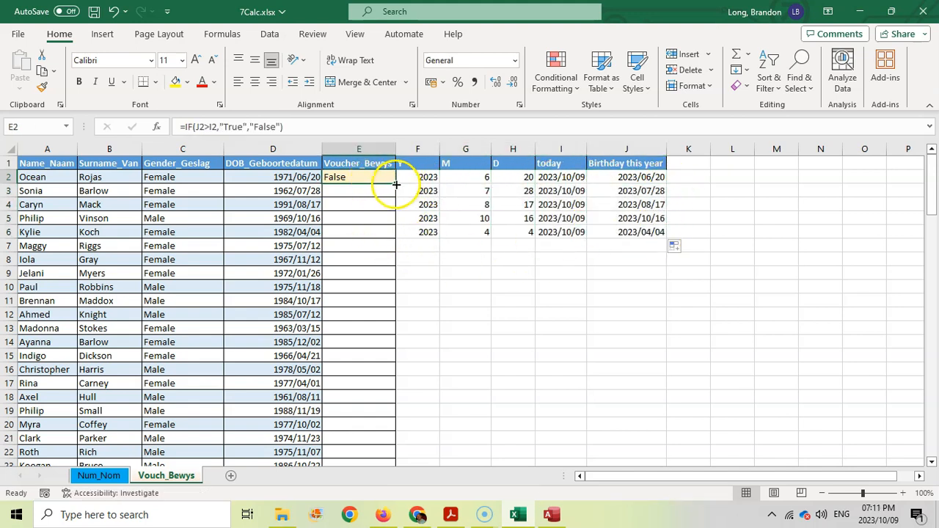
left_click_drag(396, 184, 395, 233)
left_click(338, 218)
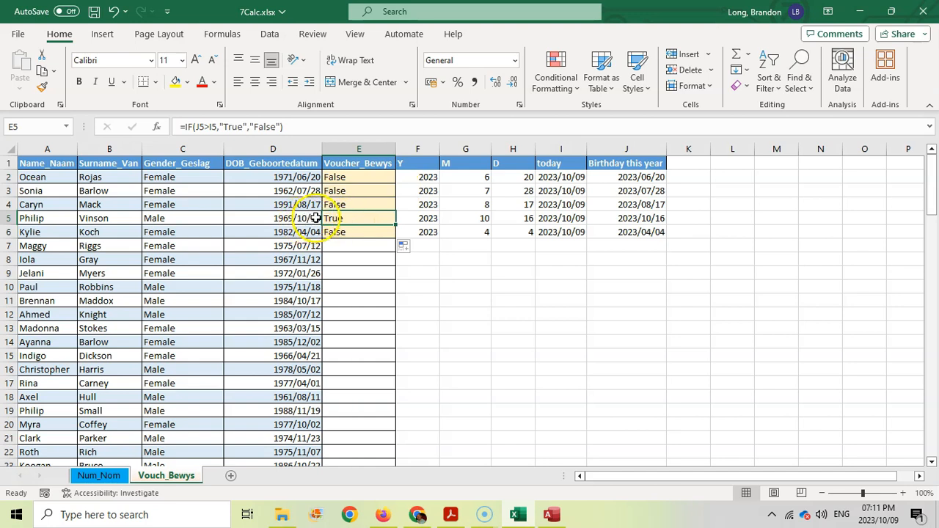
- Check the voucher result in cell E5 against this year's birthday in J5 and today's date in I5
left_click(655, 218)
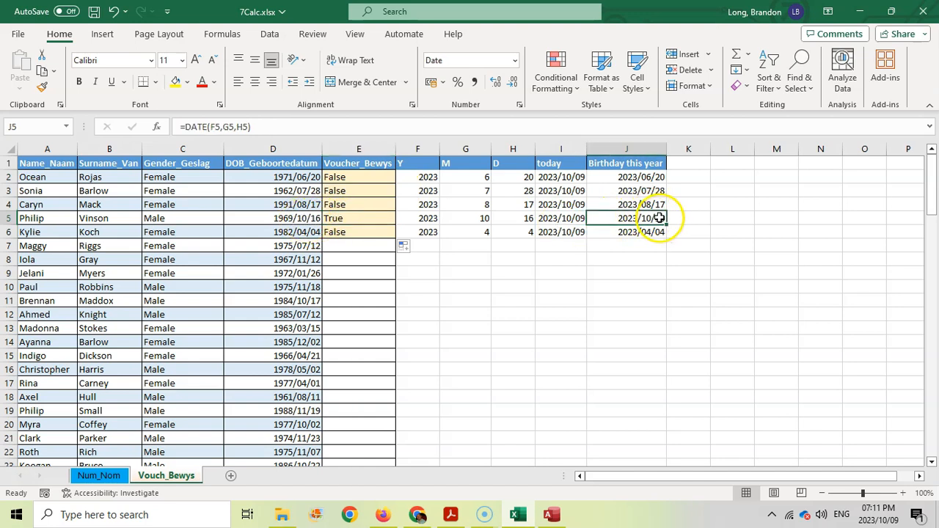
left_click(548, 216)
left_click(360, 218)
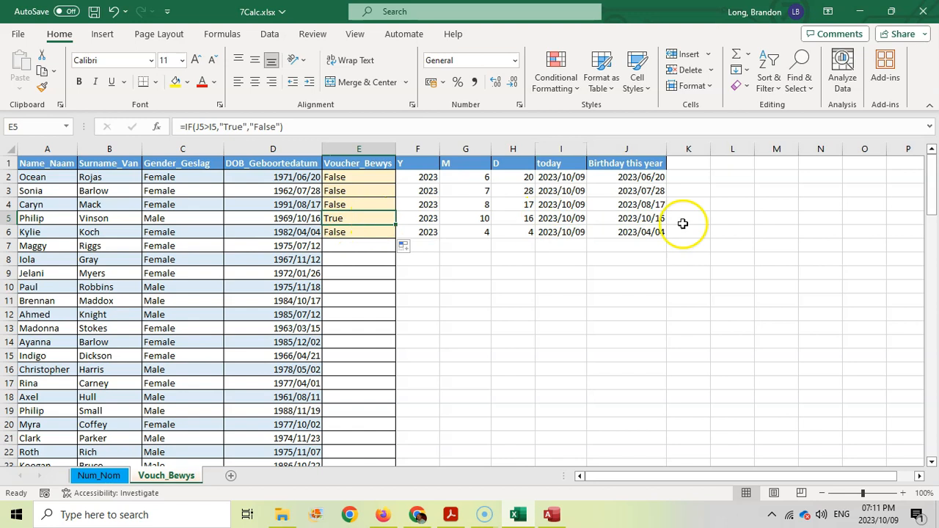
left_click(641, 216)
left_click(563, 218)
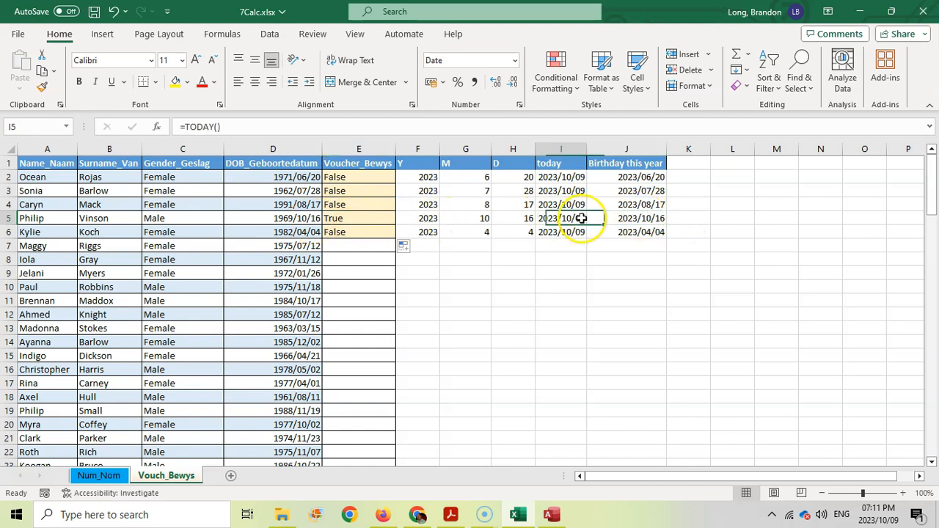
left_click(371, 221)
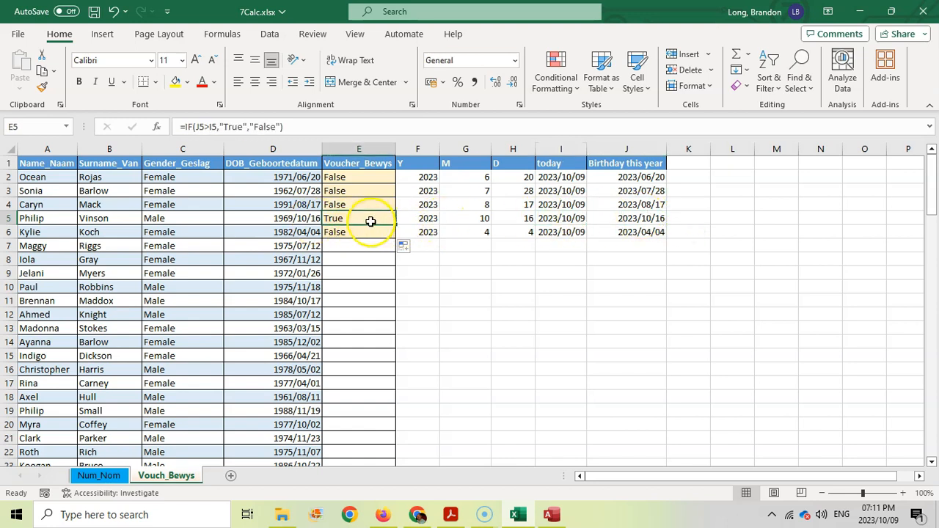
- Examine the year formula in cell F6 and the J2>I2 condition in the voucher formula of cell E2
left_click(430, 233)
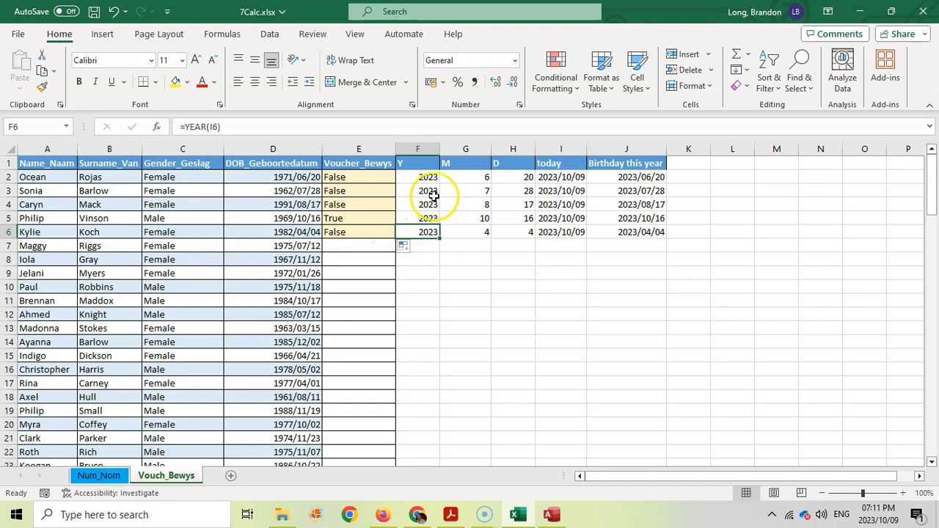
left_click(685, 174)
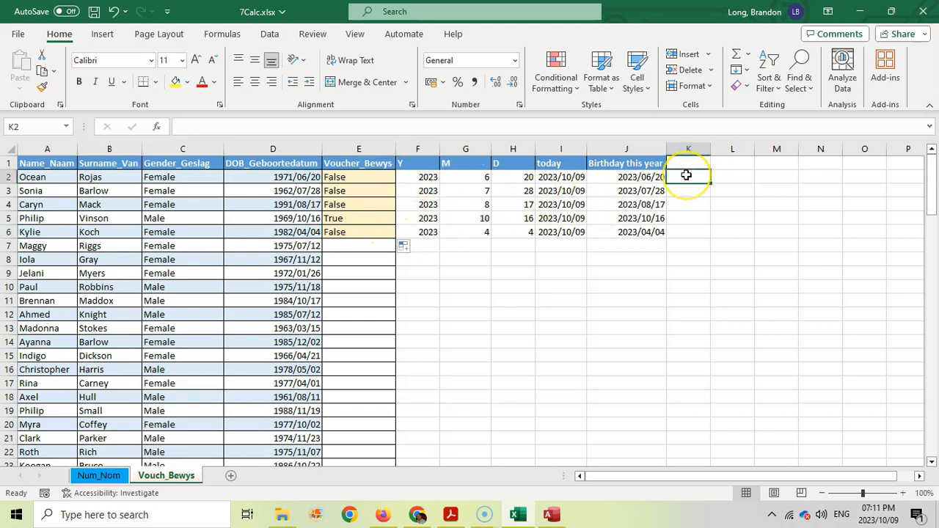
left_click(354, 177)
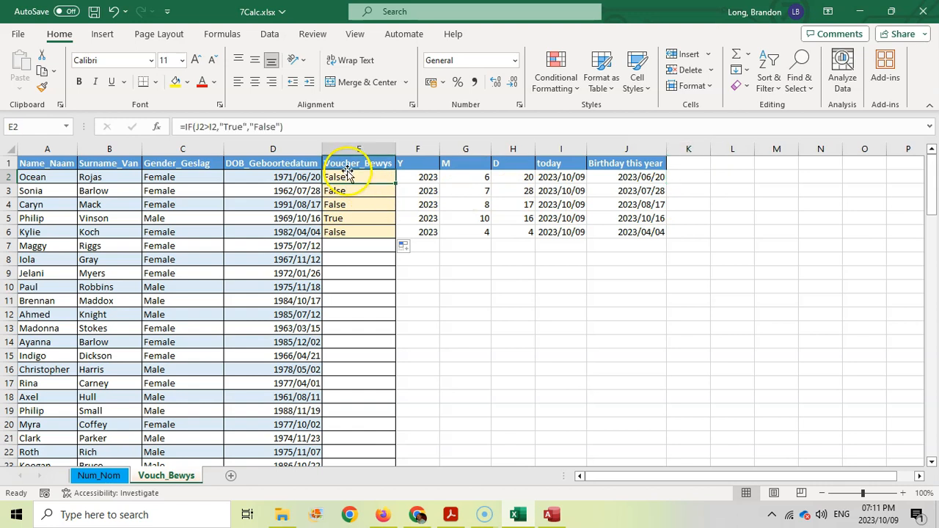
left_click(194, 127)
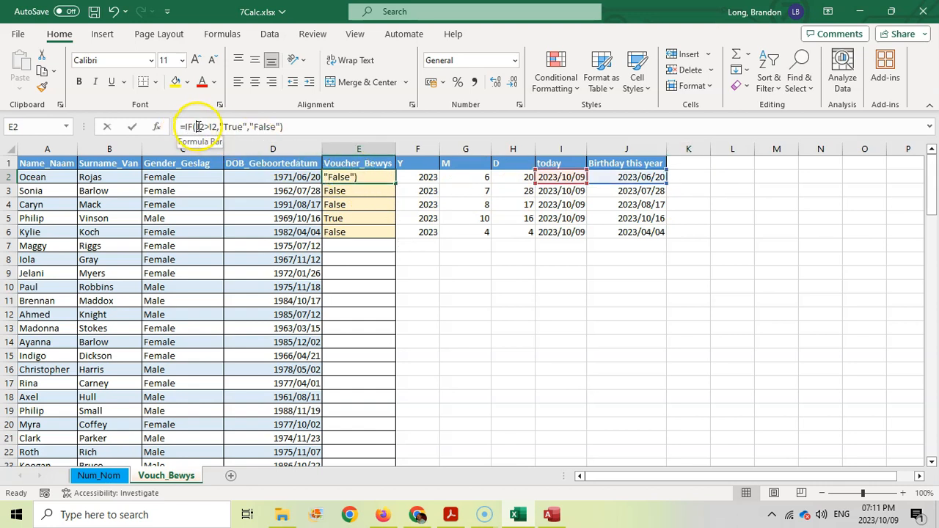
left_click_drag(195, 127, 217, 127)
key("Escape")
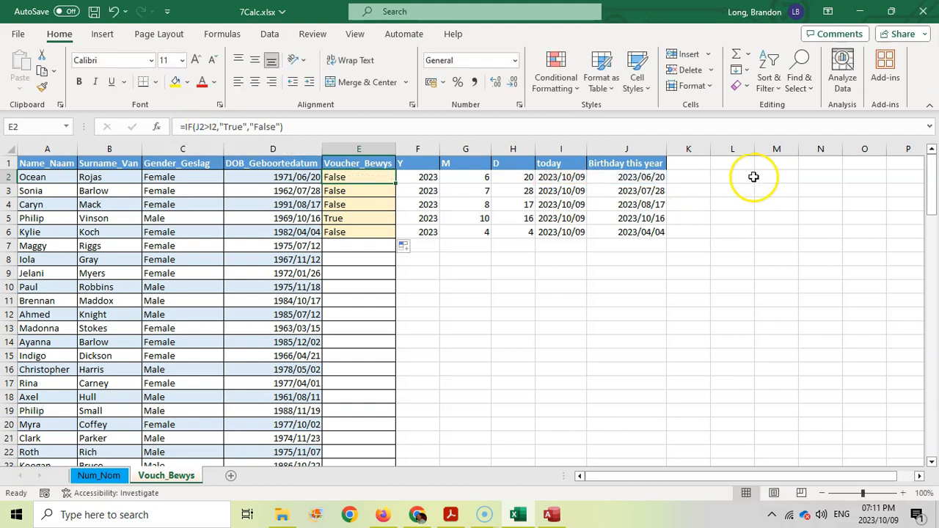
- Try the comparison =7>9 in cell L2
left_click(748, 177)
type("=7>9")
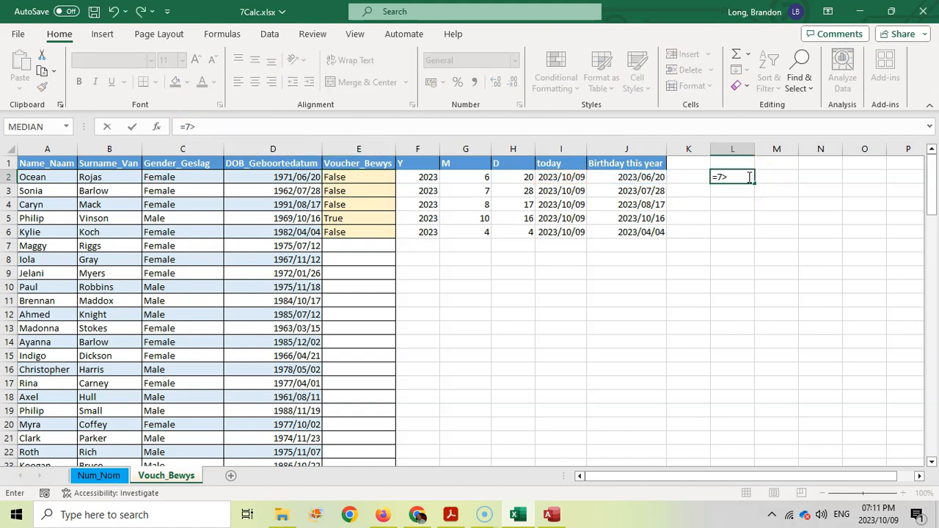
key("Return")
- Enter =DATE( YEAR(I2), MONTH(D2), DAY(D2) ) > TODAY() in cell L2 and copy it down to row 6
left_click(732, 178)
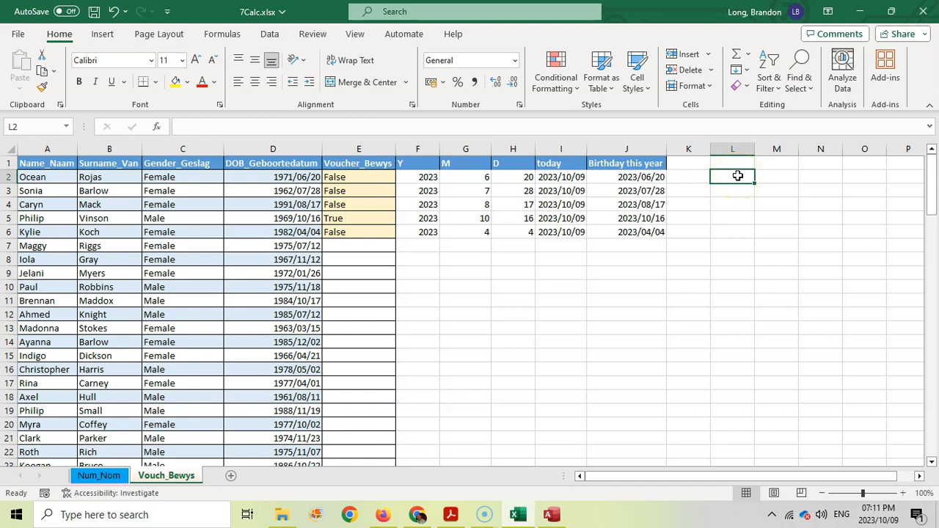
type("=")
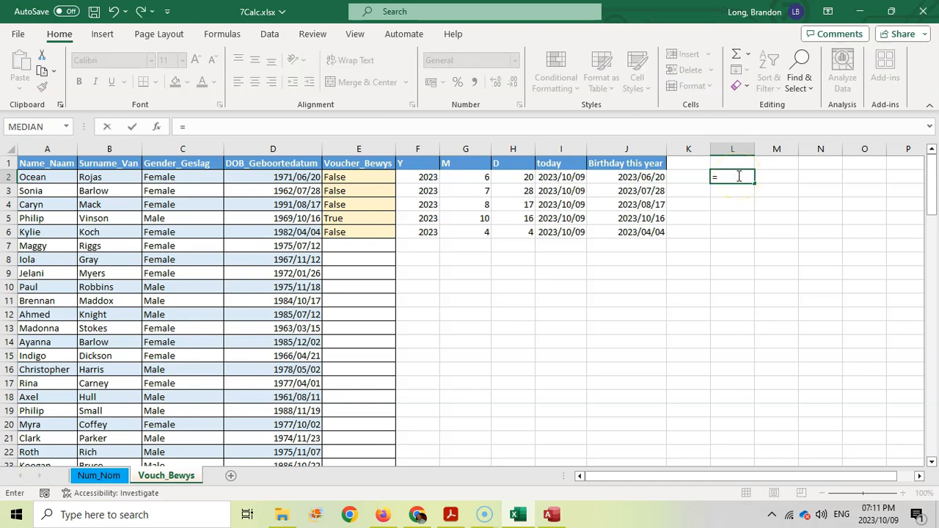
type("DATE(")
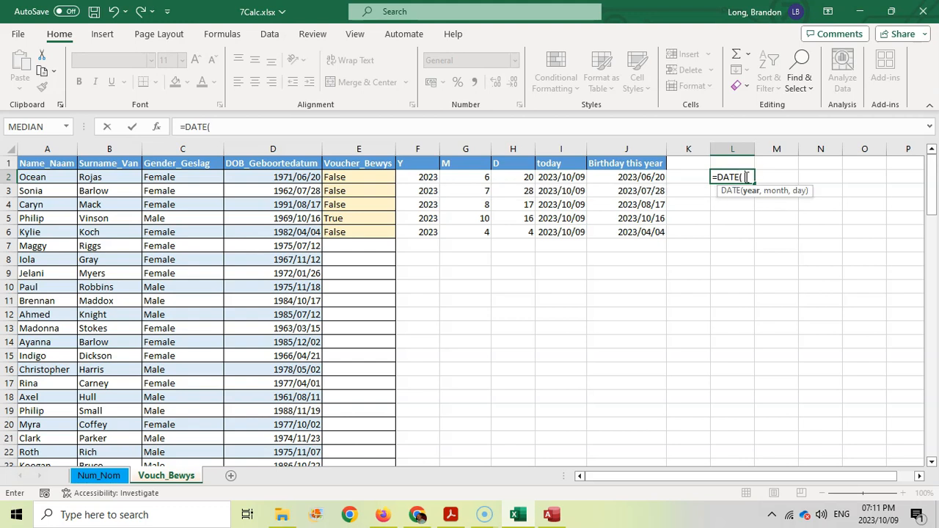
type(" YEAR(")
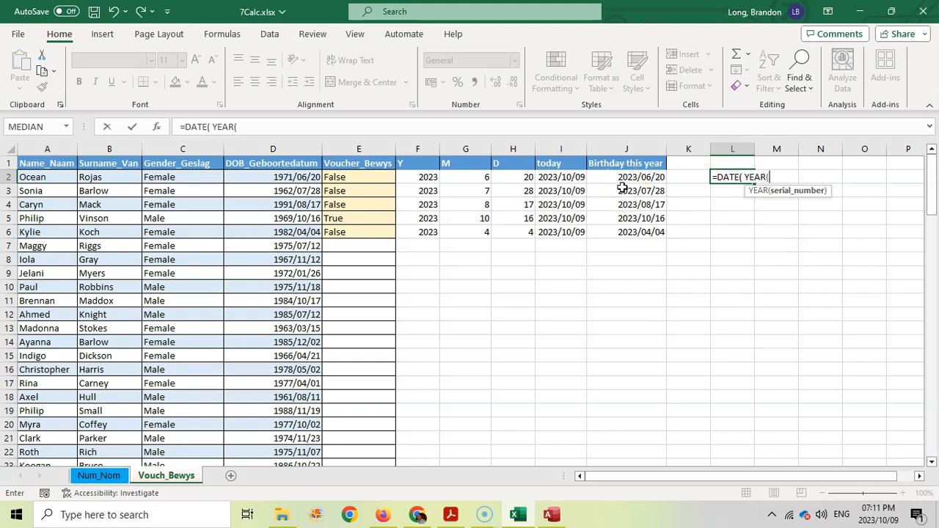
left_click(560, 177)
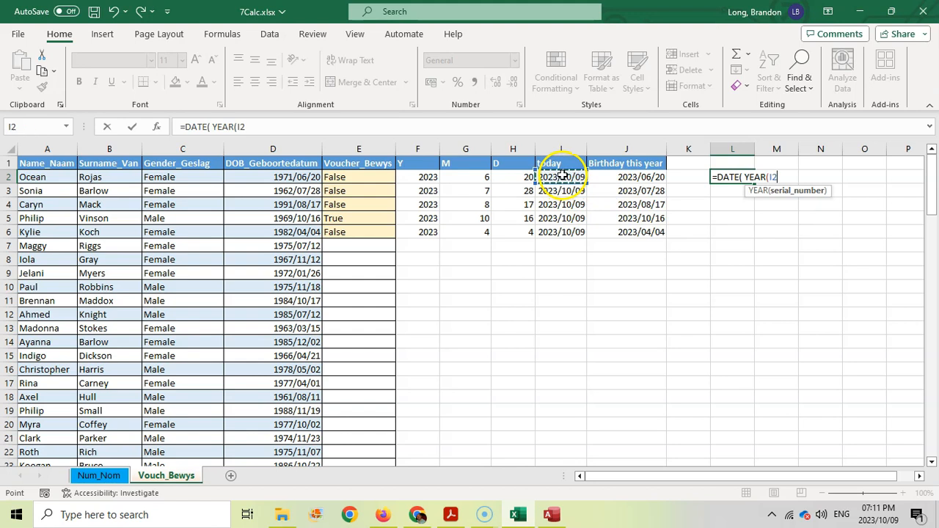
type("), MONTH(")
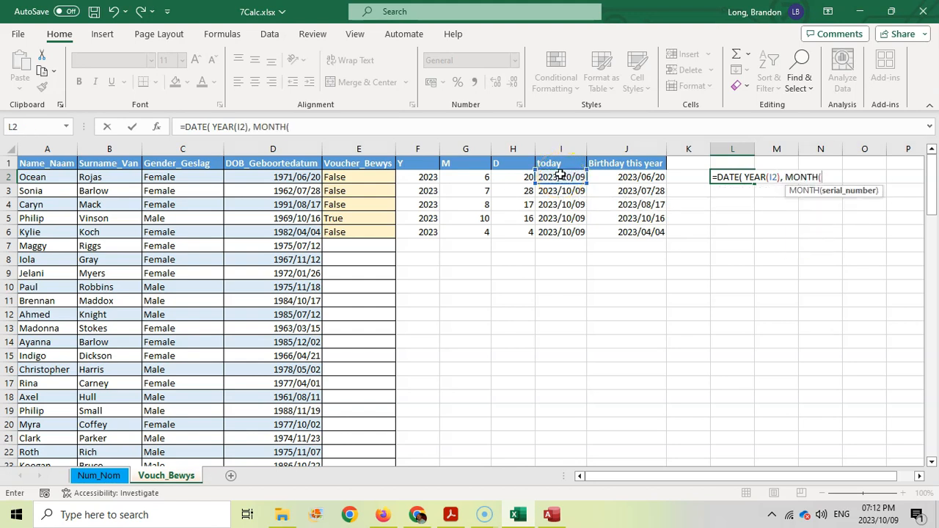
left_click(279, 177)
type("), ")
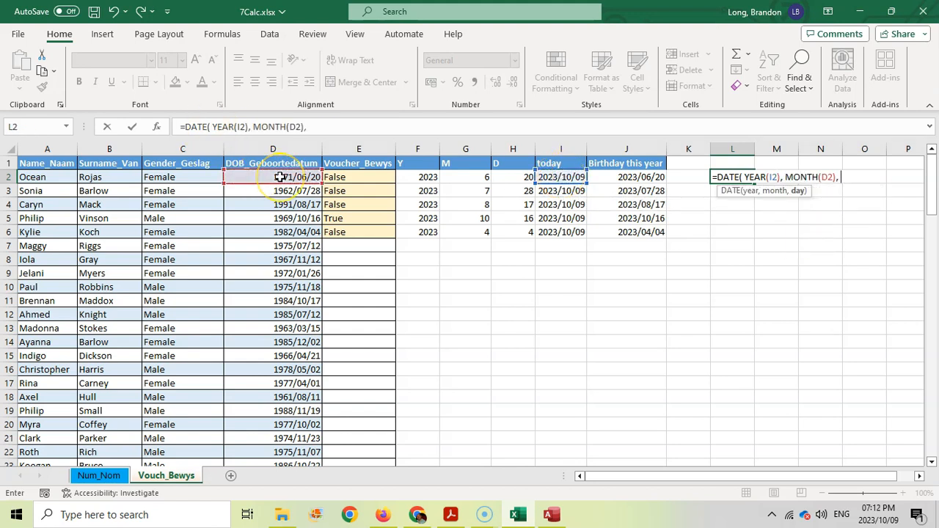
type("DAY(")
left_click(286, 175)
type(")")
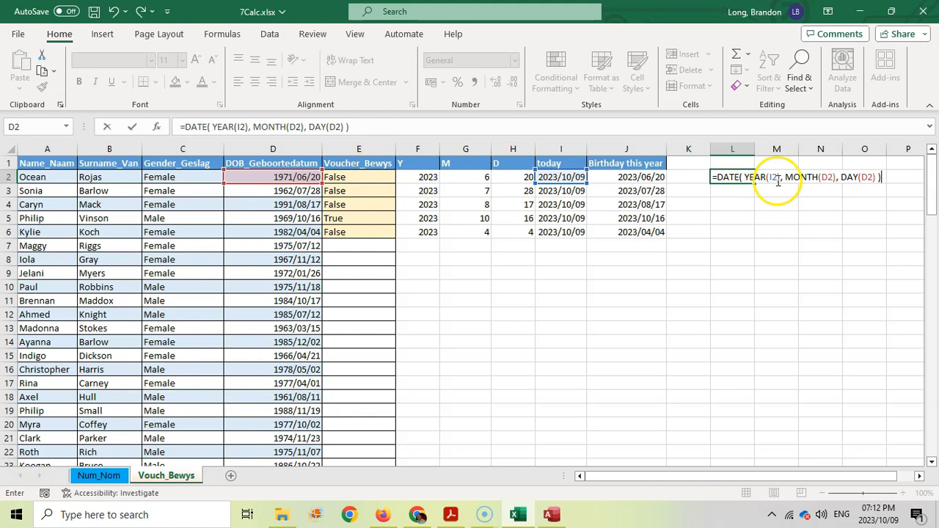
type(" ) > TODAY()")
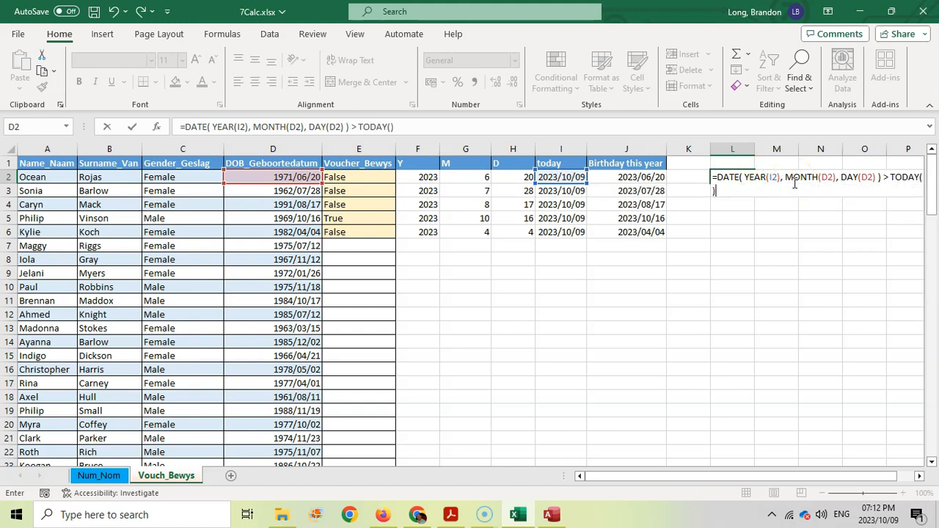
key("Return")
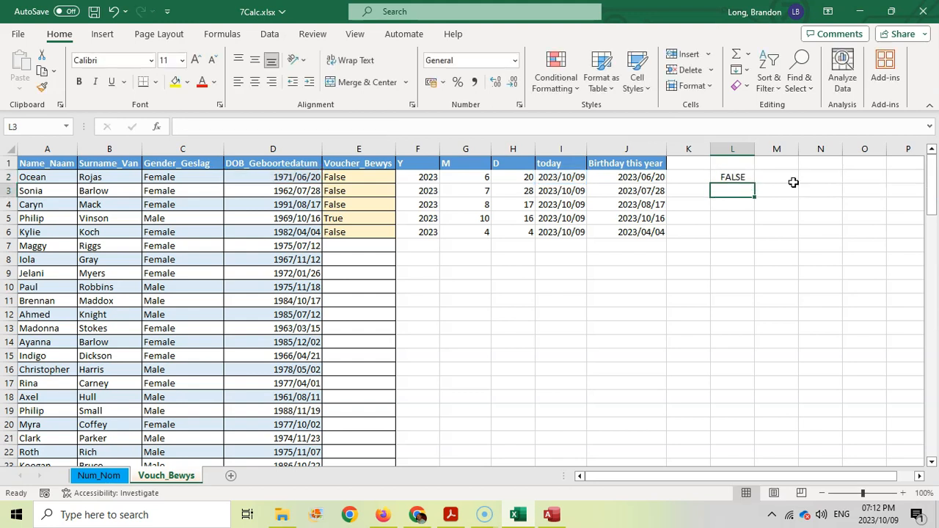
key("Up")
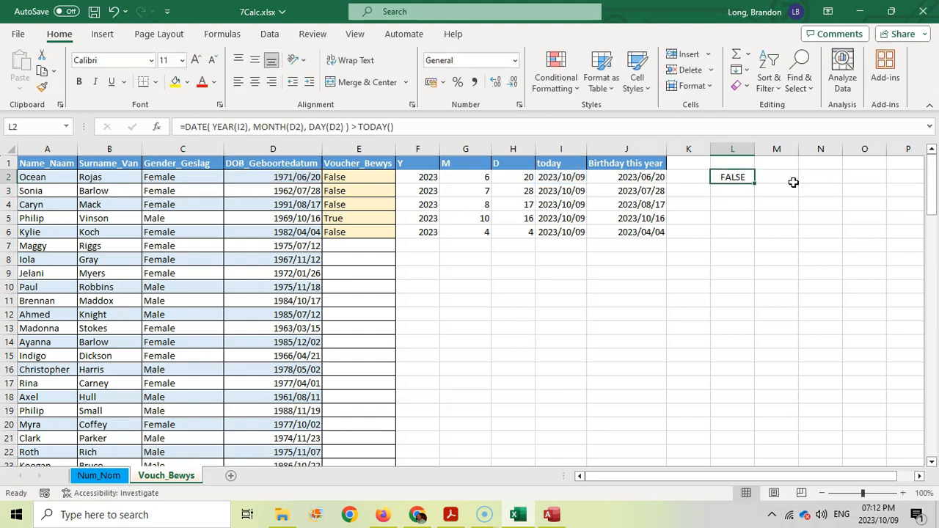
double_click(753, 183)
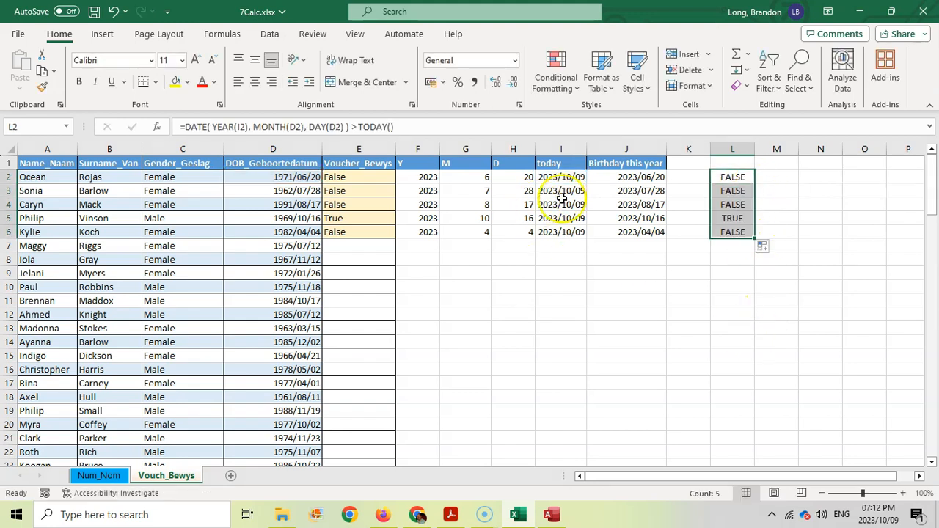
- Review the TODAY() and YEAR(I2) parts of the formula in cell L2, and reread question 7.2.1 in the exam PDF
left_click(555, 176)
left_click(724, 177)
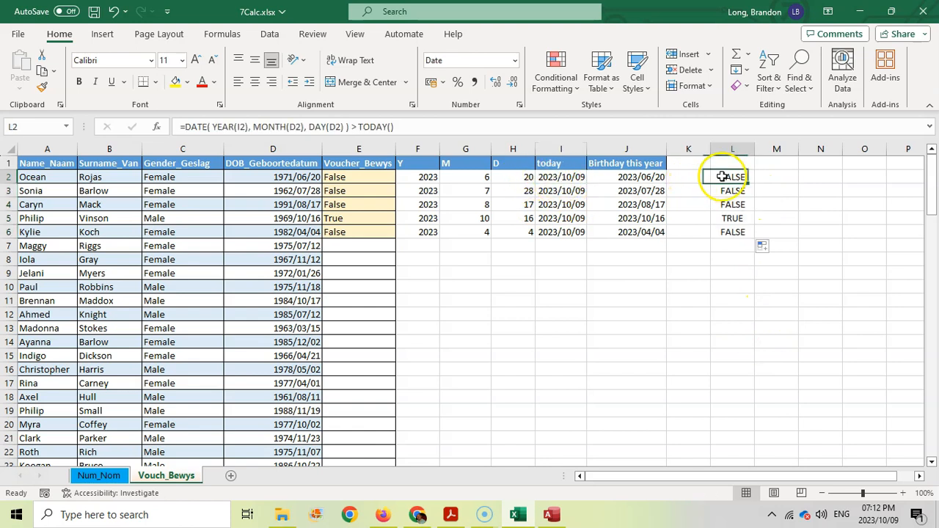
left_click(369, 127)
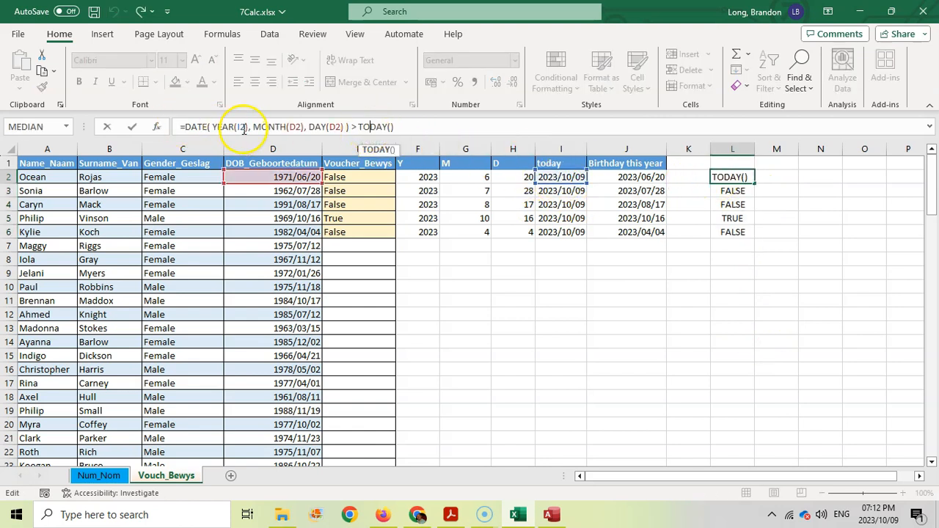
left_click(240, 127)
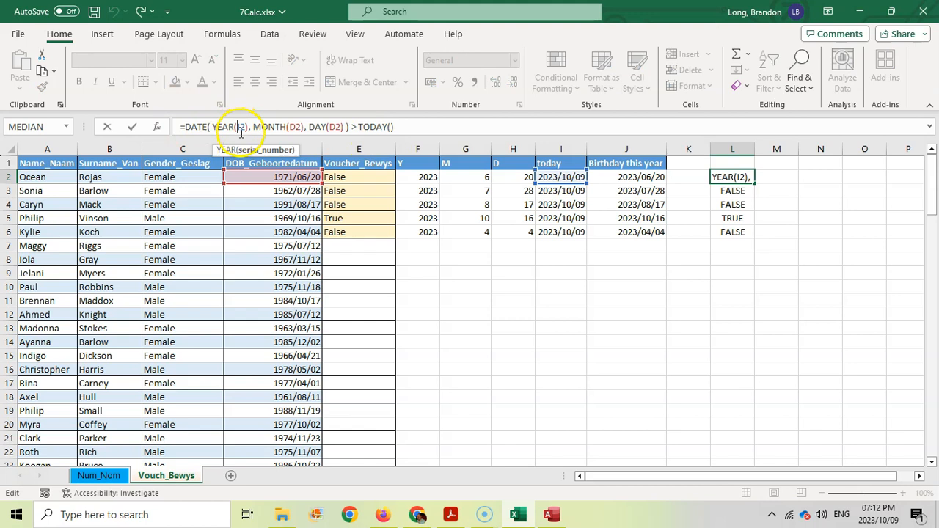
left_click(682, 313)
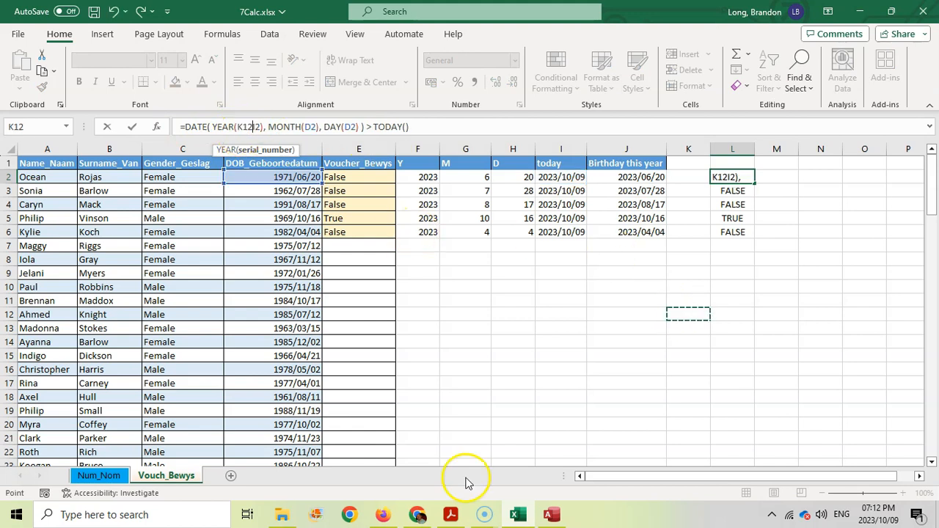
left_click(451, 514)
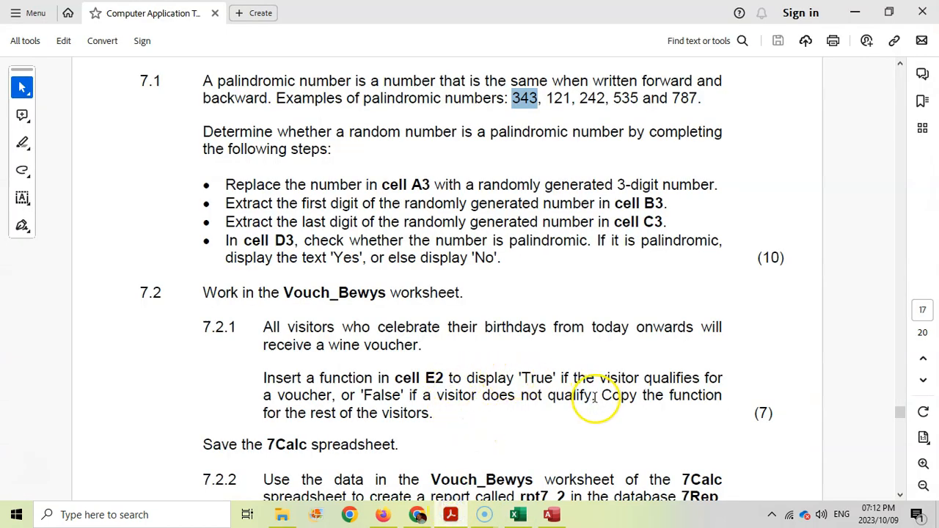
left_click(519, 515)
left_click(423, 232)
key("Escape")
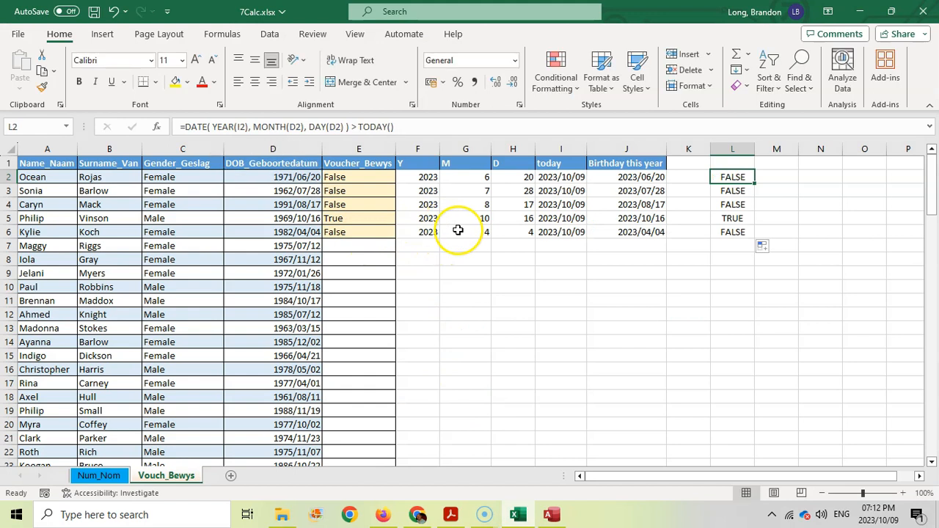
- Copy the helper formulas in cells F6 to J6, and the voucher formula in E6, down to the last visitor row
left_click(426, 232)
left_click_drag(439, 239, 415, 453)
scroll(484, 330, "up", 20)
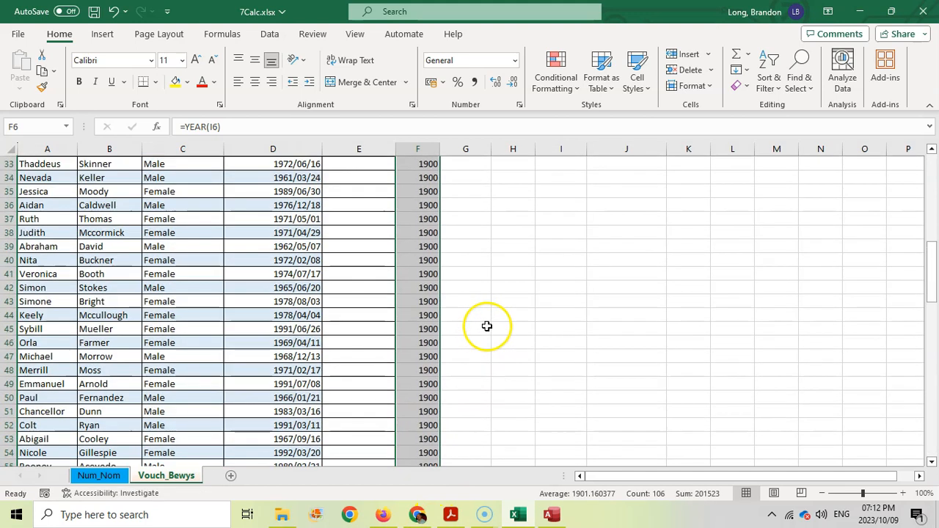
left_click(481, 233)
double_click(491, 239)
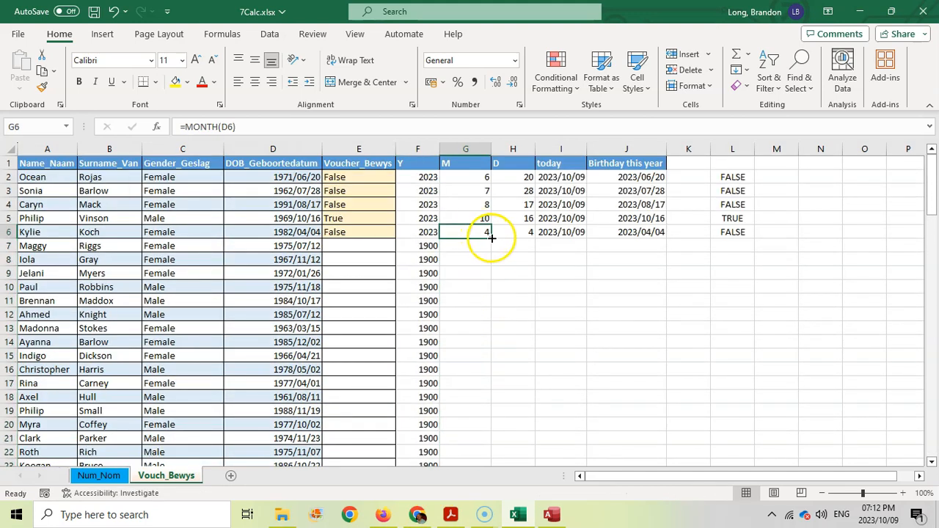
left_click(524, 232)
double_click(535, 238)
left_click(557, 232)
double_click(586, 239)
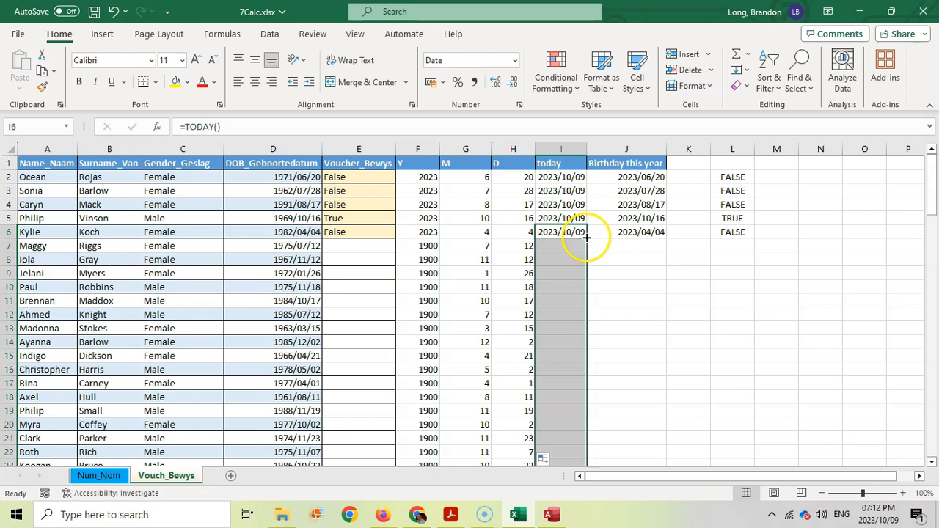
left_click(619, 232)
double_click(665, 250)
left_click(384, 235)
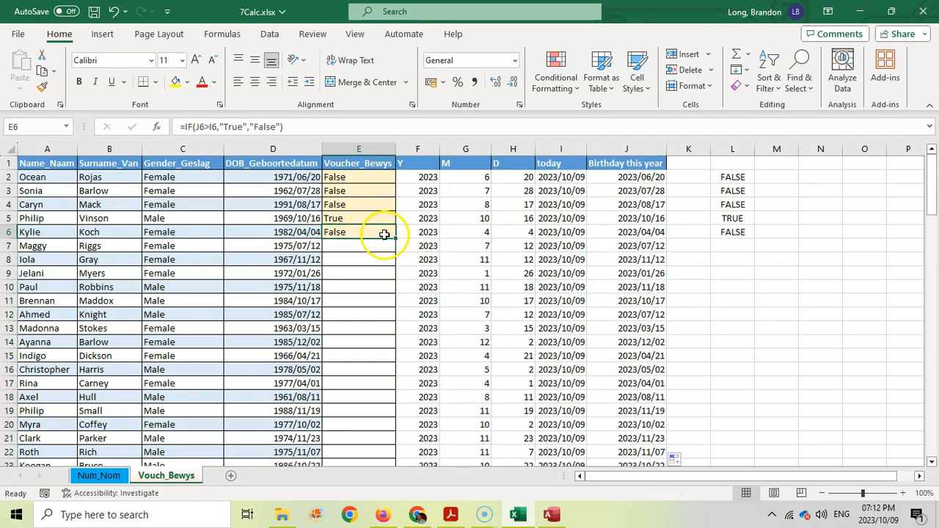
double_click(395, 238)
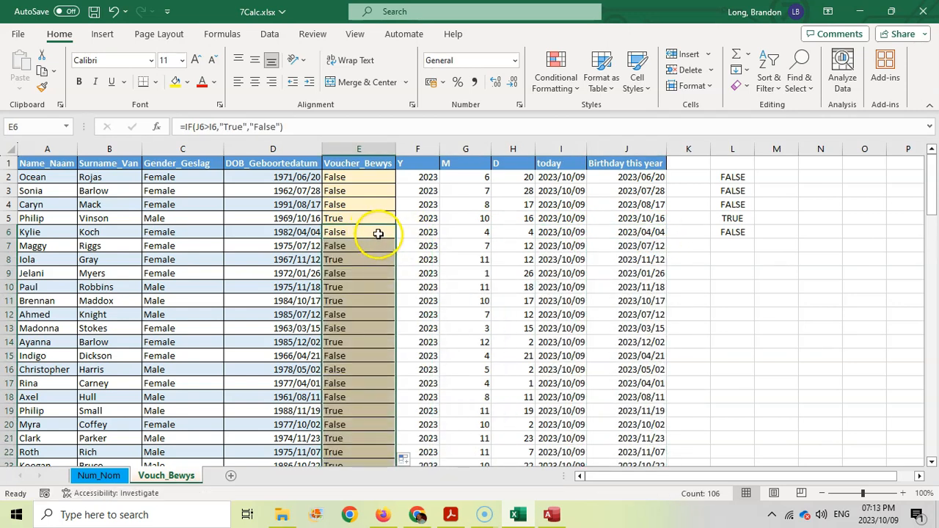
- Check the copied Voucher_Bewys results against the birthdays, and compare the formulas in cells E2, G2 and L2
scroll(375, 242, "down", 6)
left_click(329, 397)
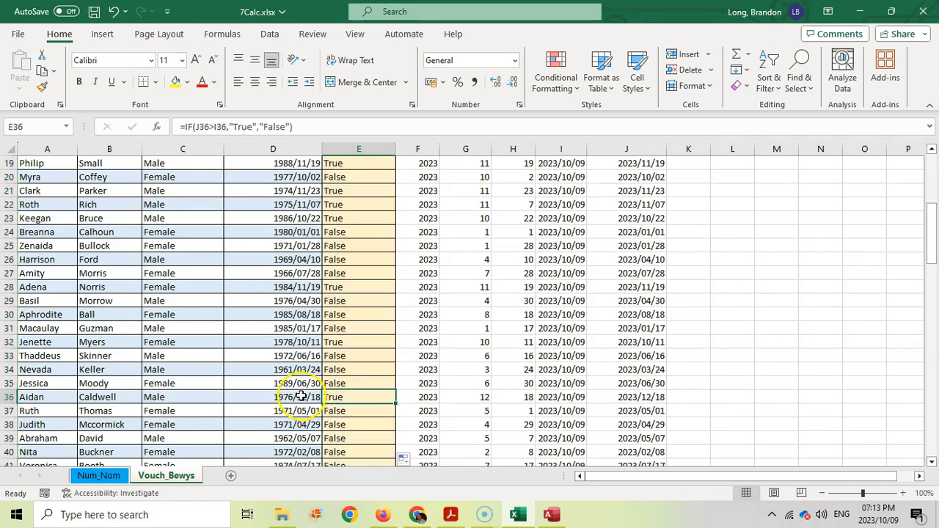
left_click(339, 342)
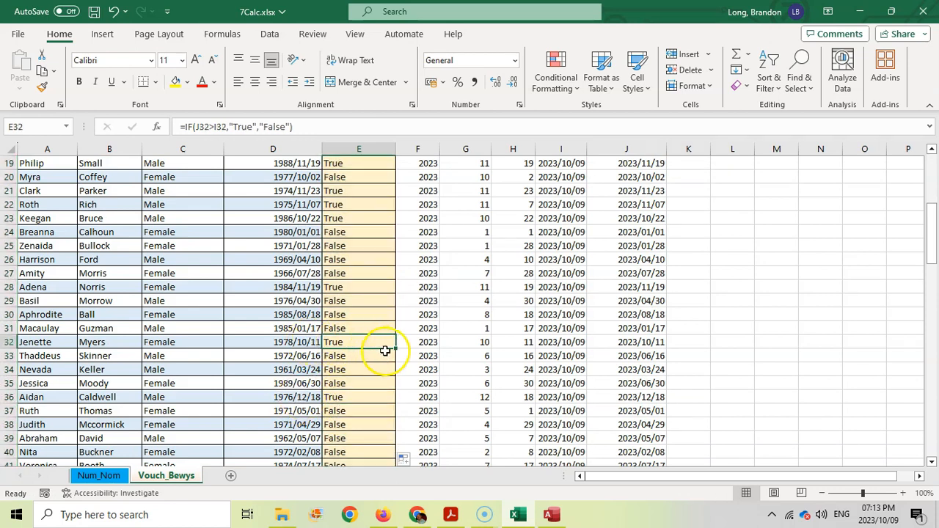
scroll(403, 355, "up", 6)
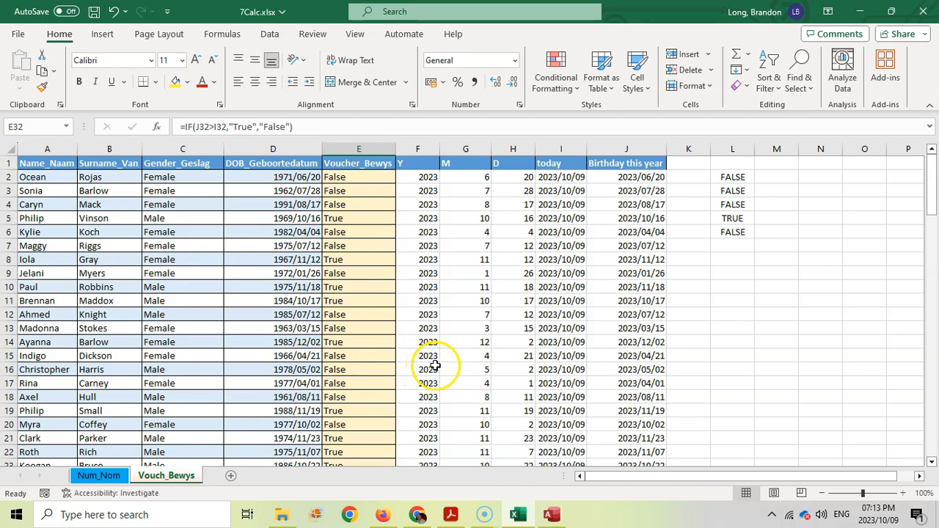
left_click(363, 177)
left_click(481, 178)
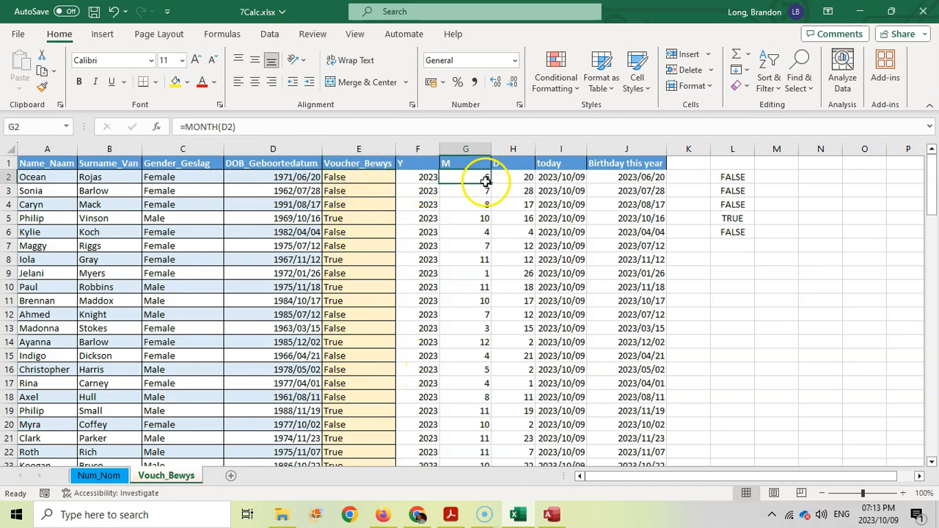
left_click(358, 177)
left_click(737, 177)
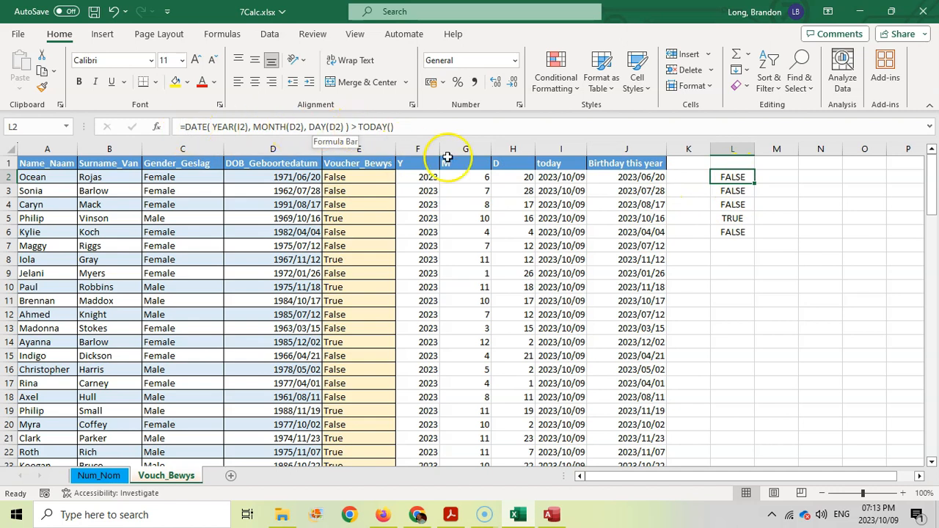
left_click(356, 177)
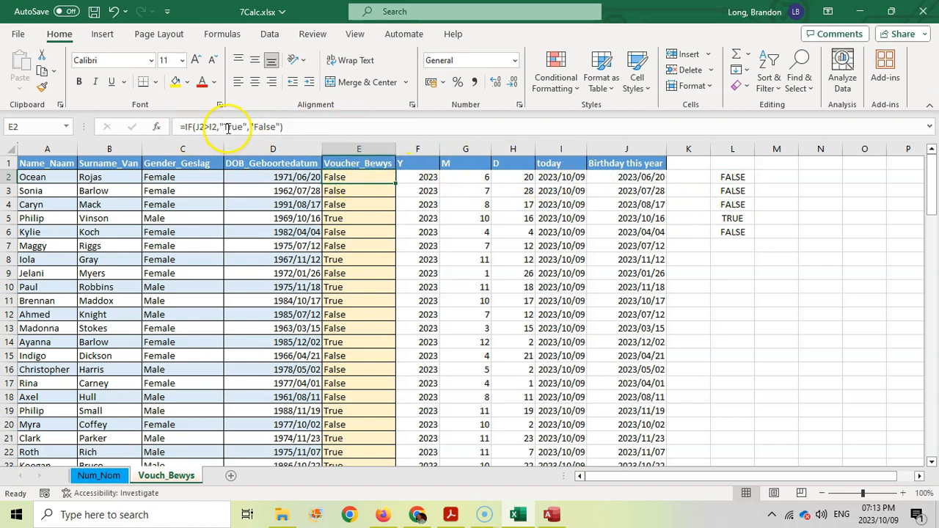
left_click(735, 177)
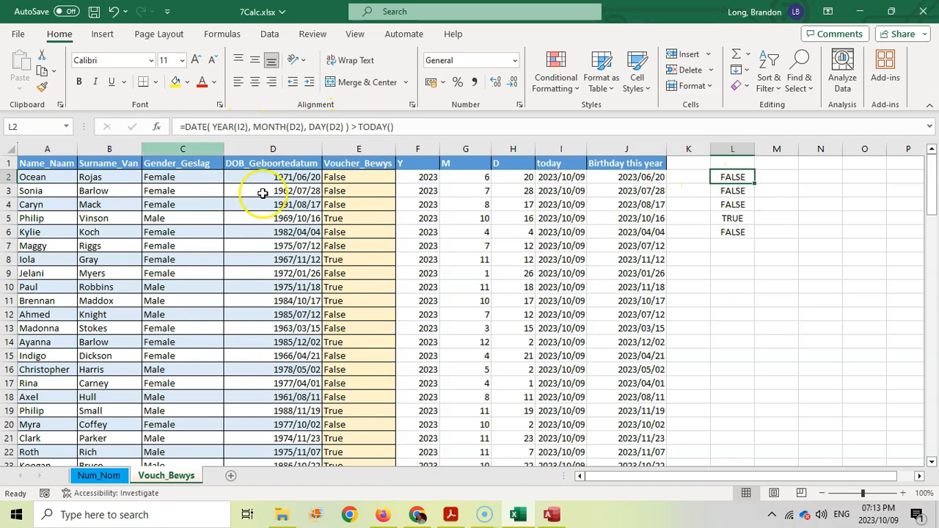
- Save the 7Calc workbook and read question 7.2.2 in the exam PDF
left_click(94, 11)
left_click(513, 516)
scroll(759, 331, "down", 5)
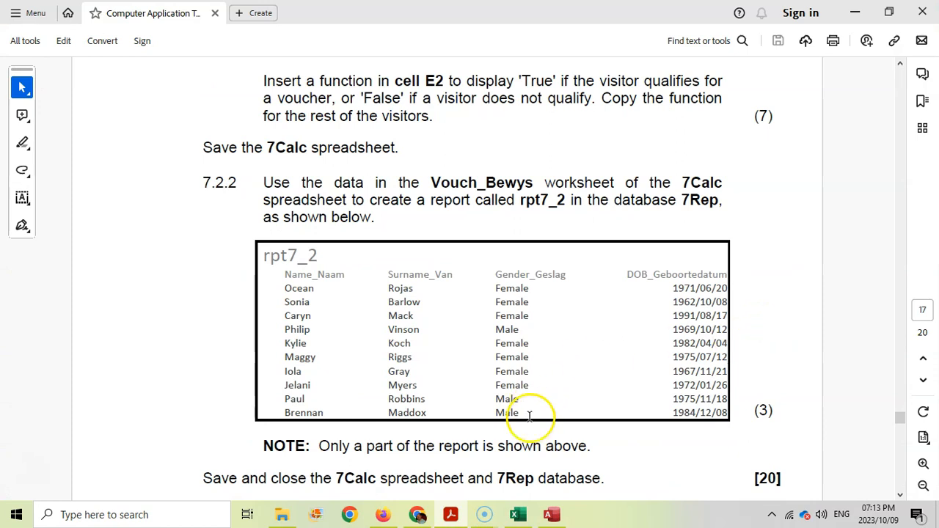
left_click(517, 514)
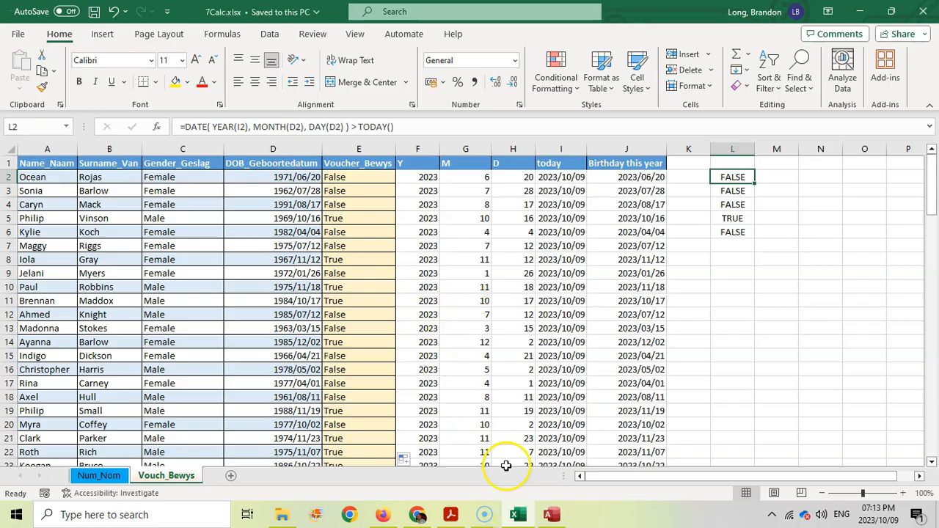
left_click(461, 511)
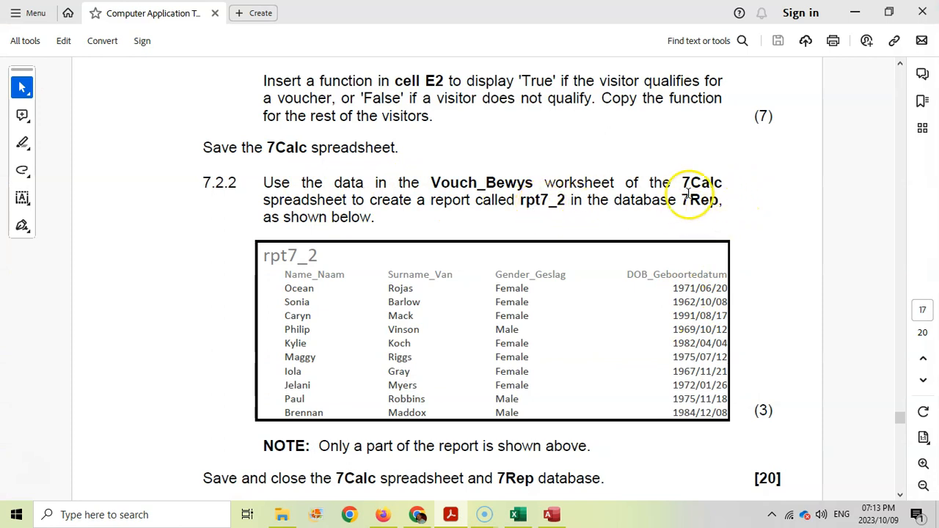
- Close the 7Calc workbook and return to the 7Rep database in Access
left_click(552, 515)
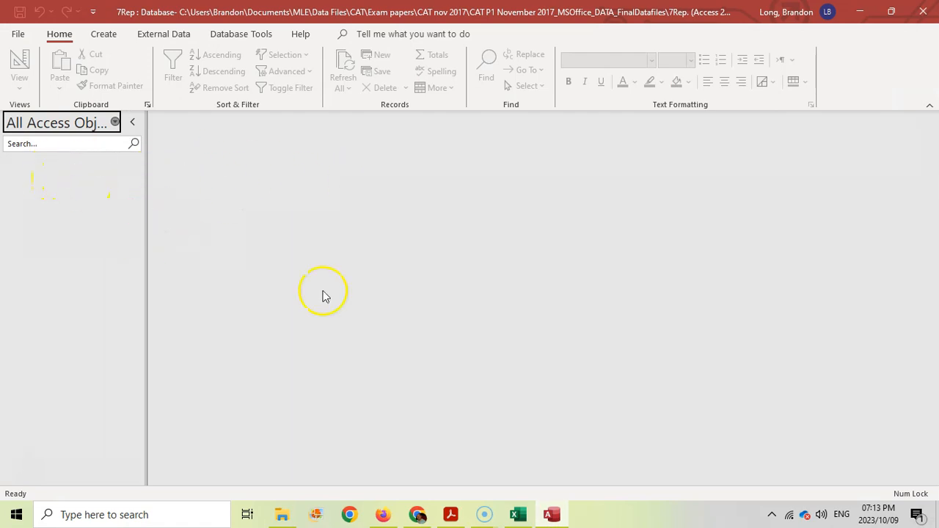
left_click(517, 515)
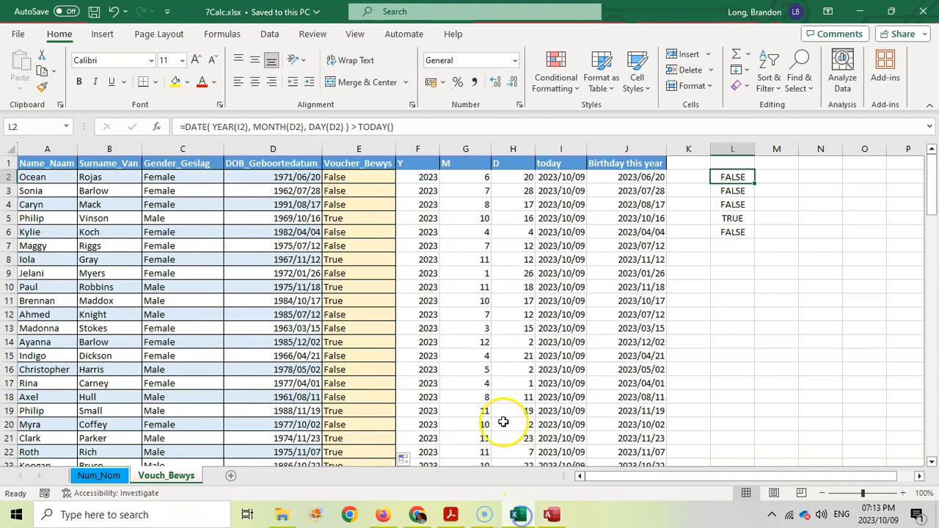
left_click(925, 12)
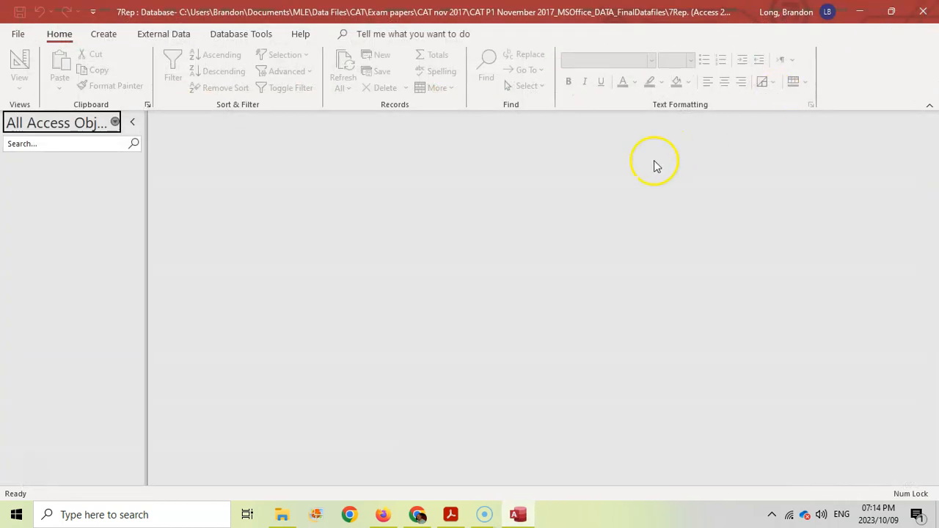
- Start an Excel import into a new table of the 7Rep database, using 7Calc.xlsx as the source file
left_click(174, 38)
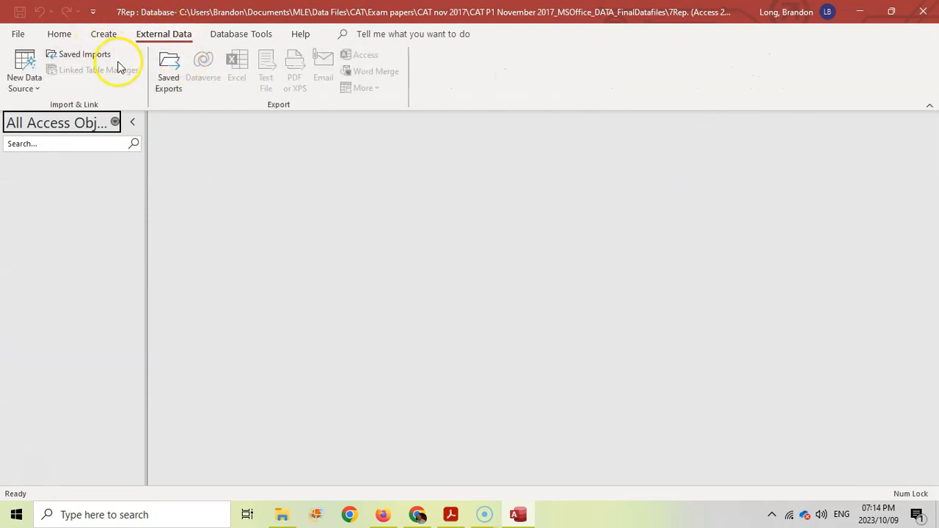
left_click(39, 89)
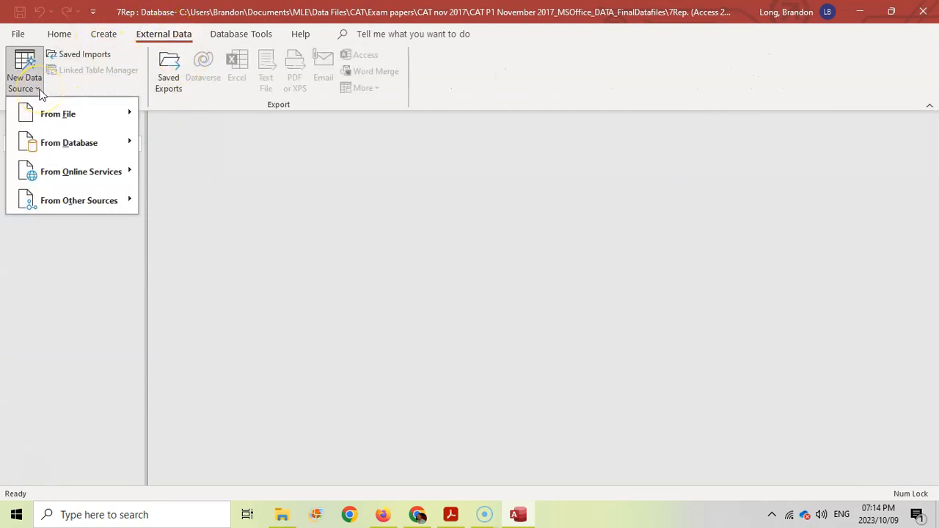
left_click(57, 113)
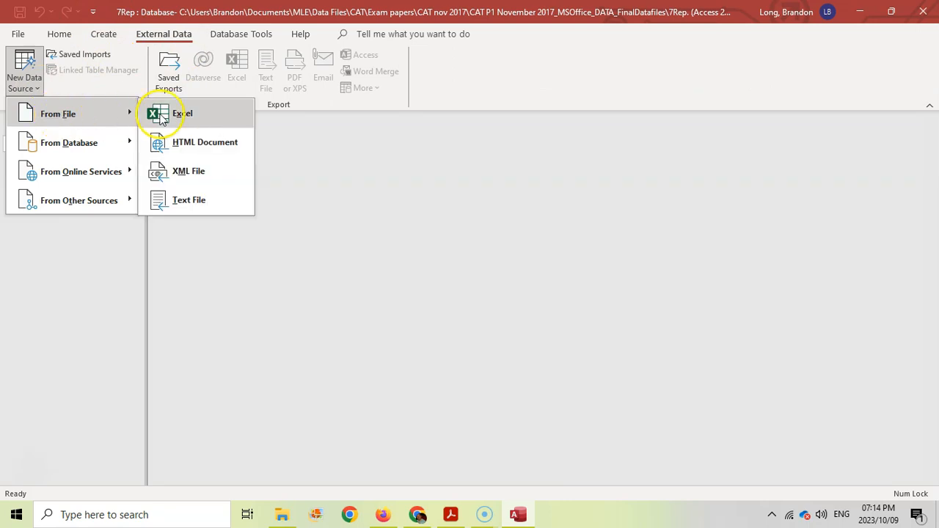
left_click(198, 122)
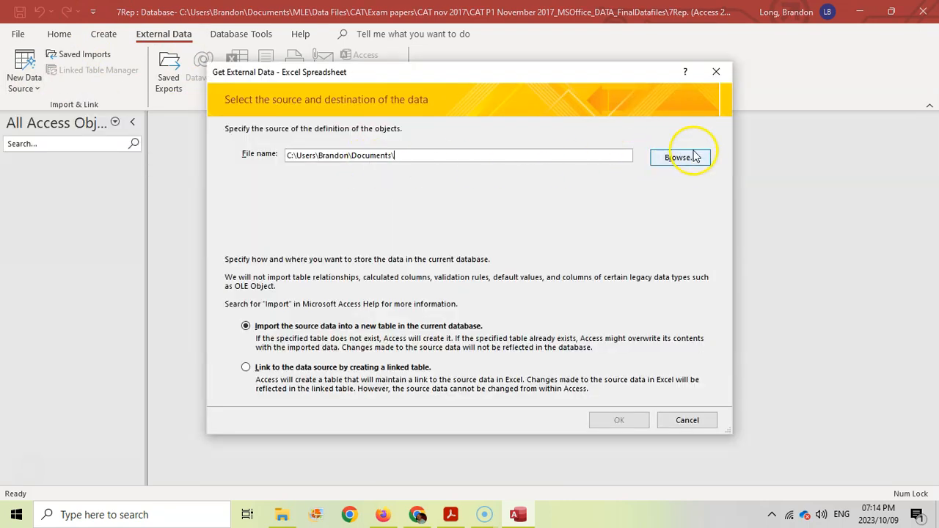
left_click(694, 159)
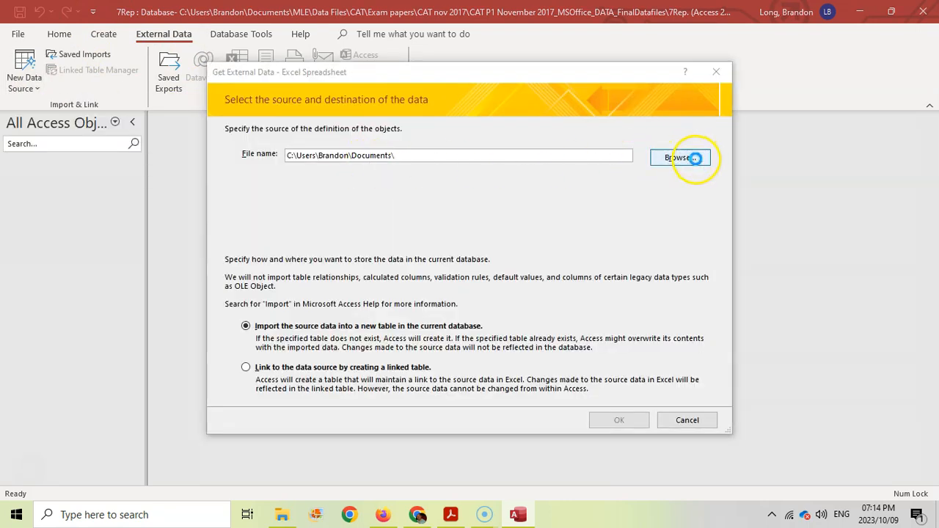
left_click(306, 215)
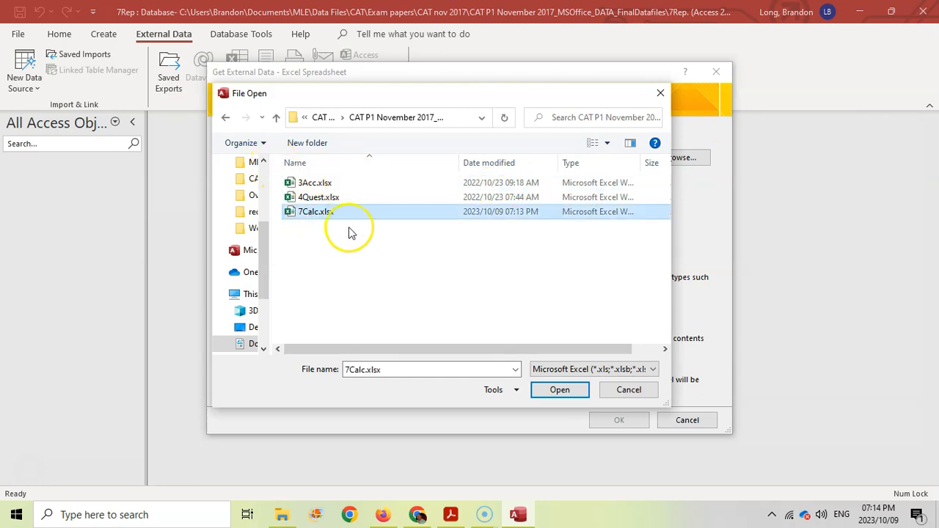
left_click(571, 390)
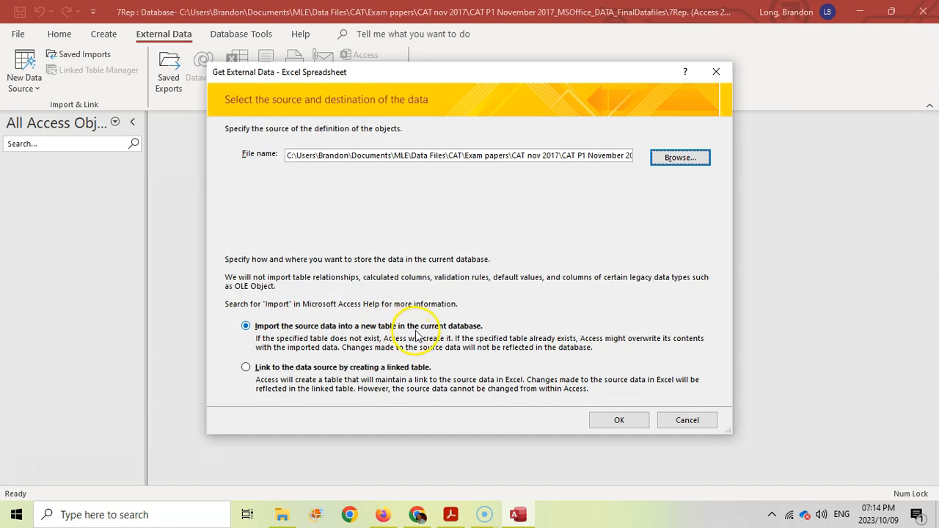
left_click(633, 420)
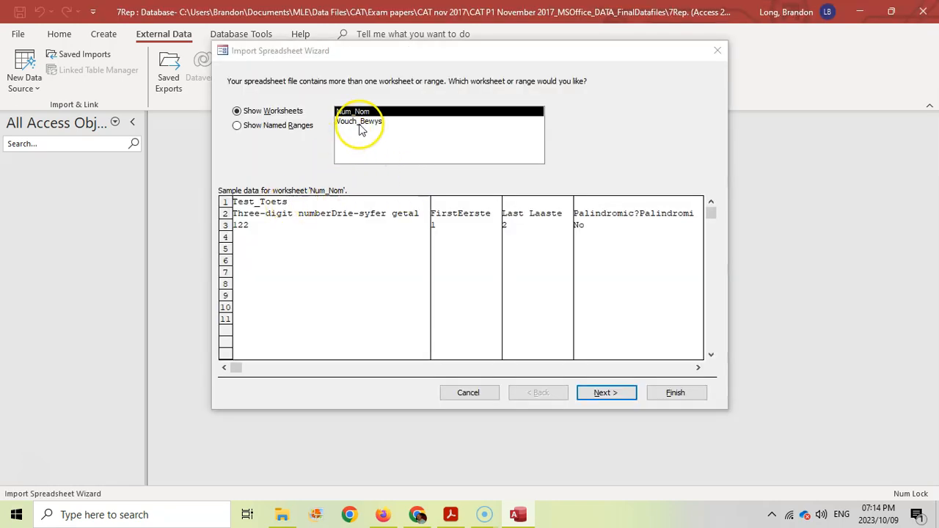
- Choose the Vouch_Bewys worksheet for the import and accept its first row as column headings
left_click(358, 121)
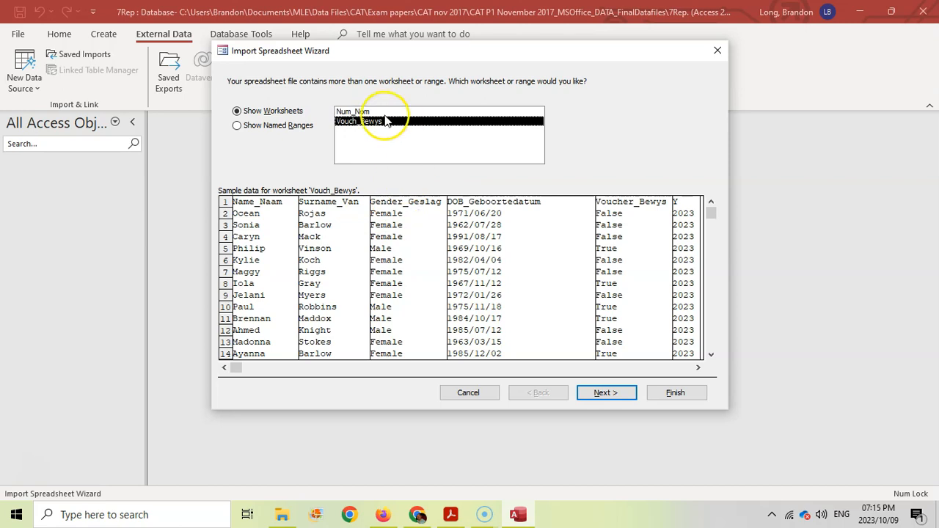
left_click(610, 396)
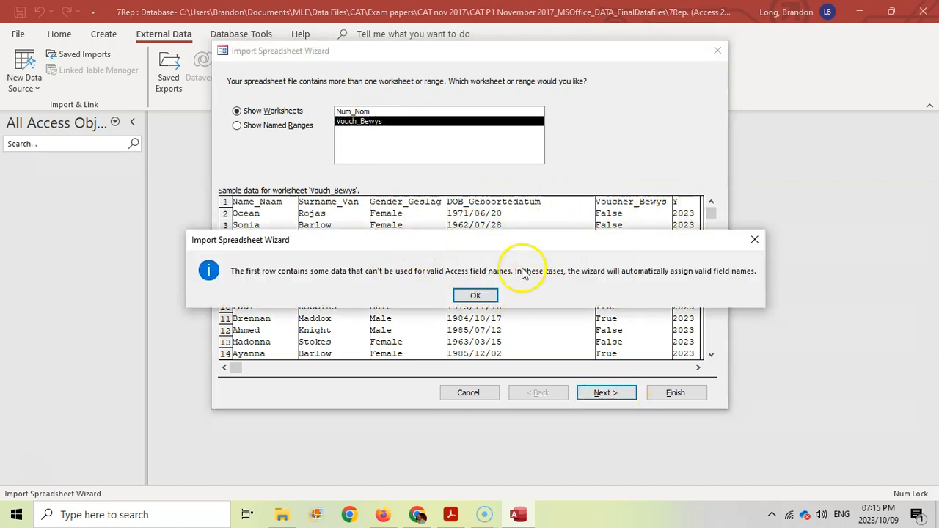
left_click(475, 295)
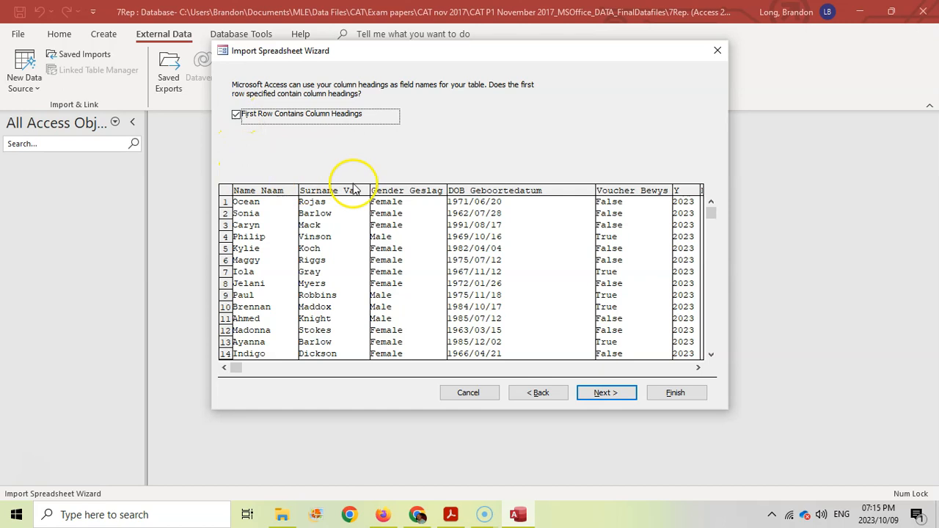
left_click(615, 394)
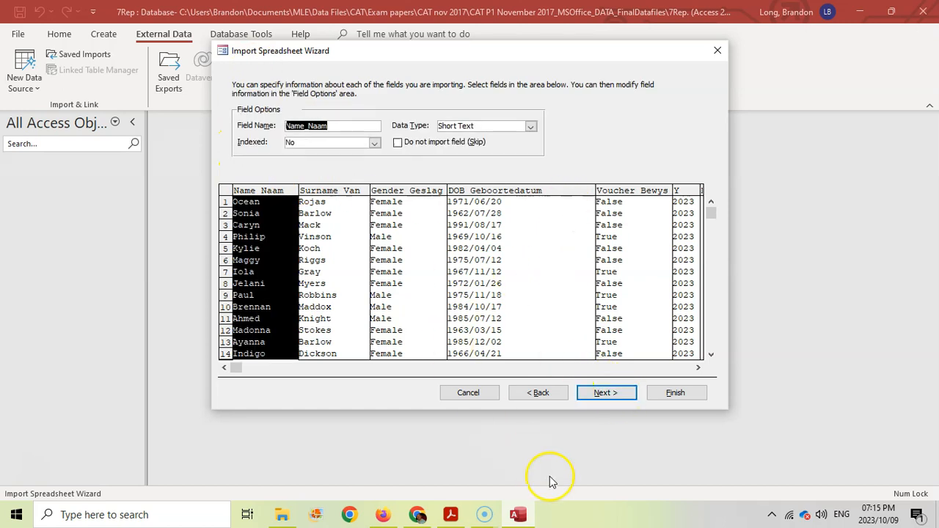
- Review the import options of the fields Surname_Van to Voucher_Bewys, and check the required report columns in the exam PDF
left_click(342, 192)
left_click(411, 190)
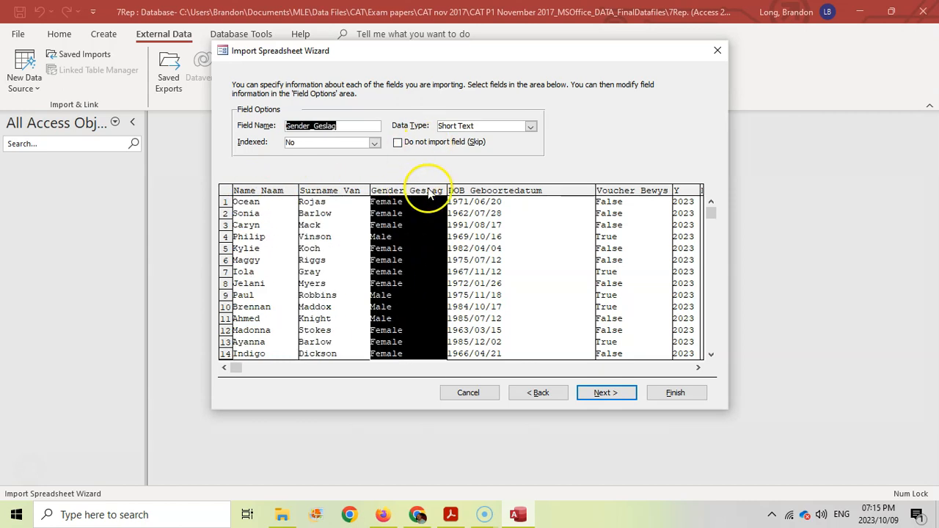
left_click(512, 189)
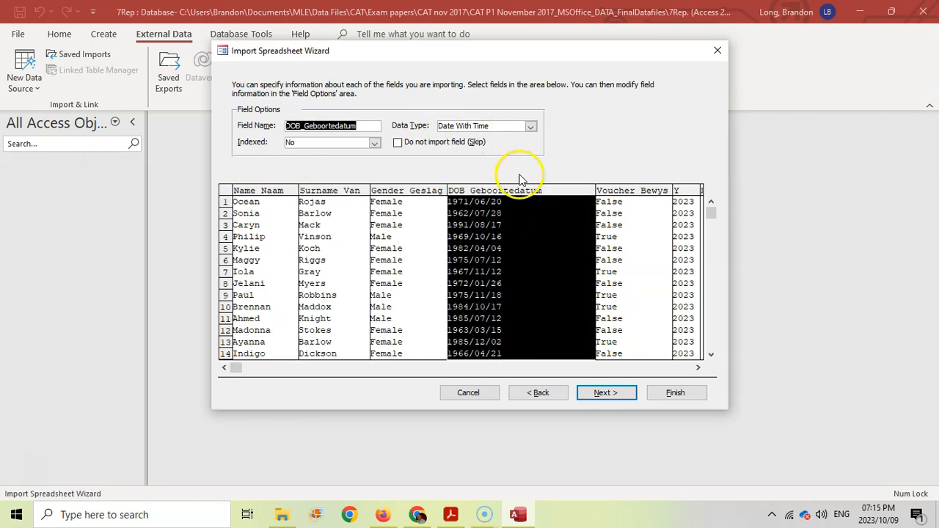
left_click(636, 192)
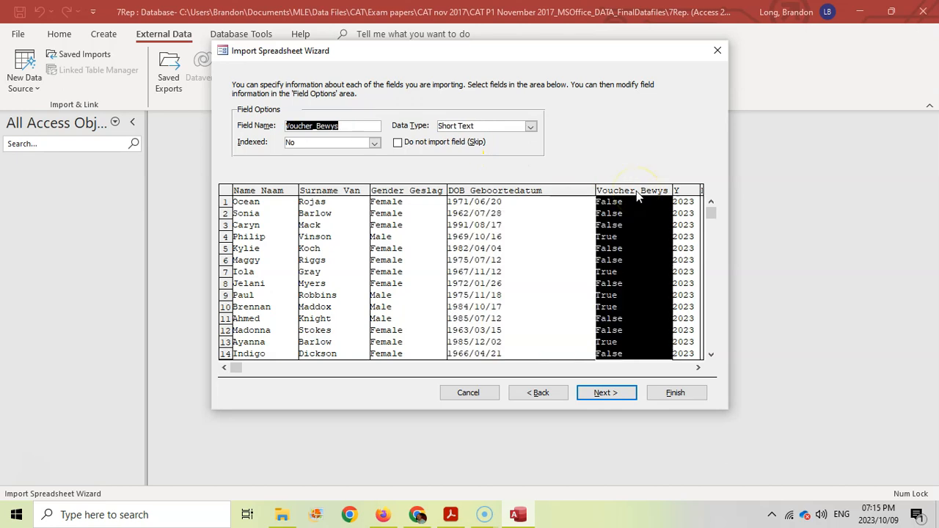
left_click(451, 515)
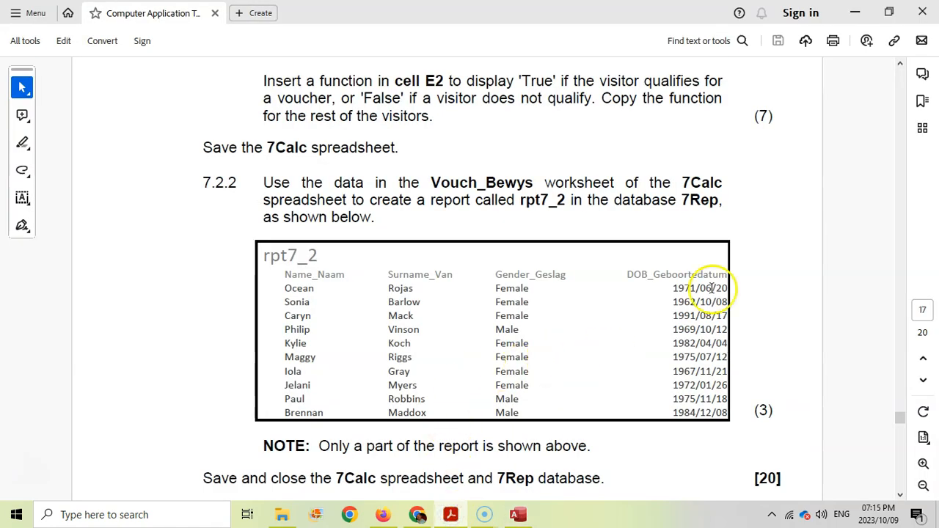